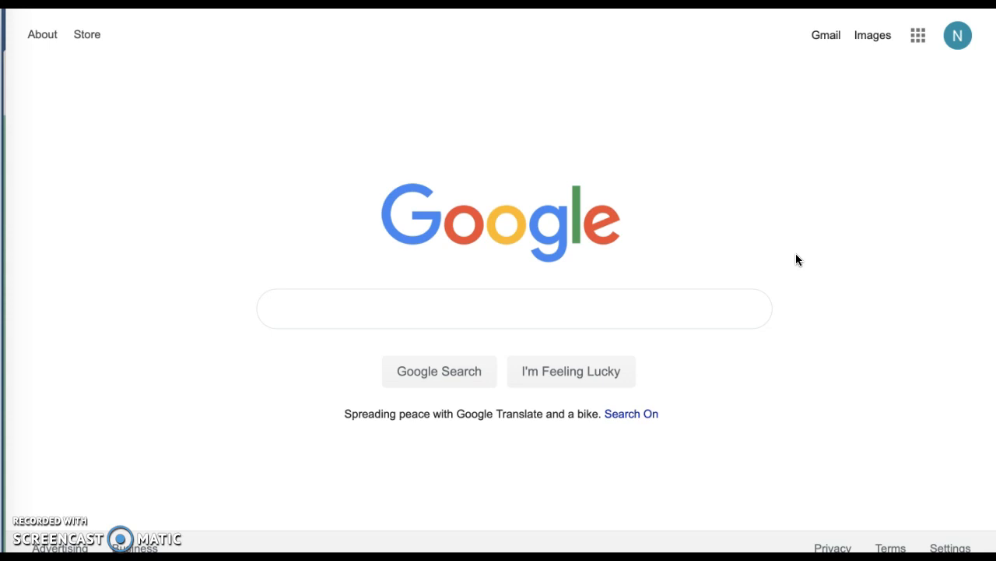
# Open Google Sites from the Google apps grid to show the Recent sites list.
pyautogui.click(918, 41)
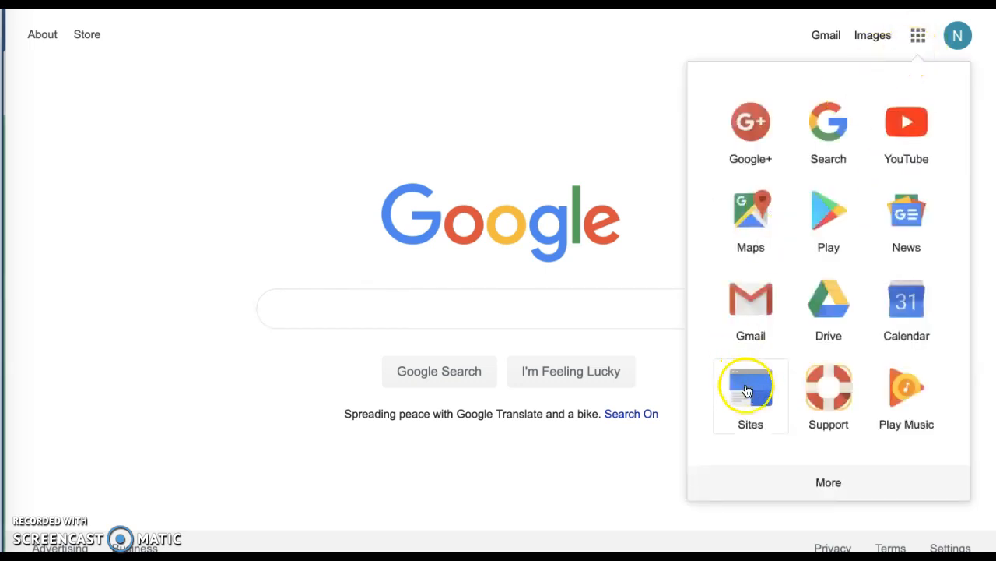
pyautogui.click(753, 398)
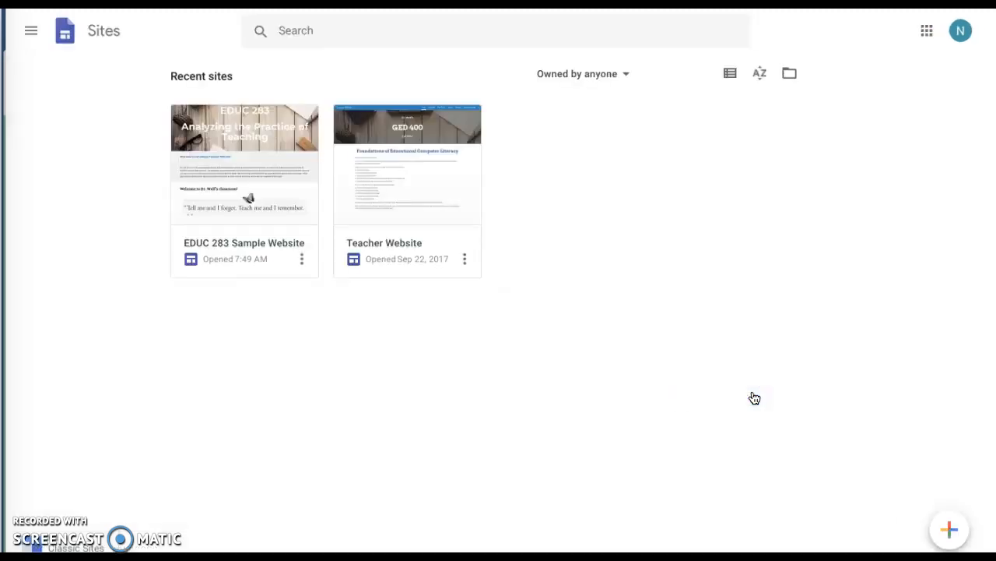
# Create a new Untitled Site from the Sites home page and view its themes.
pyautogui.click(749, 355)
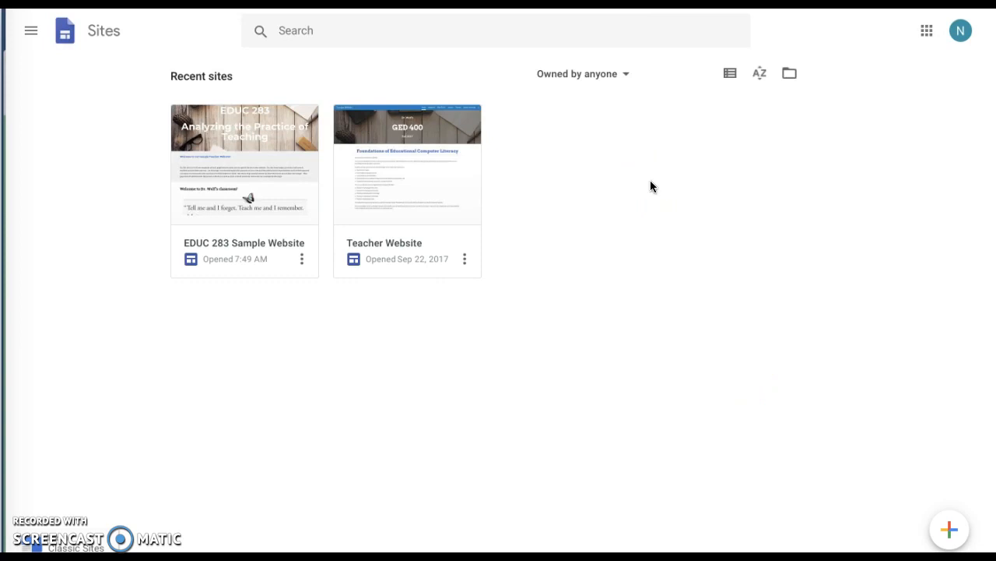
pyautogui.click(951, 532)
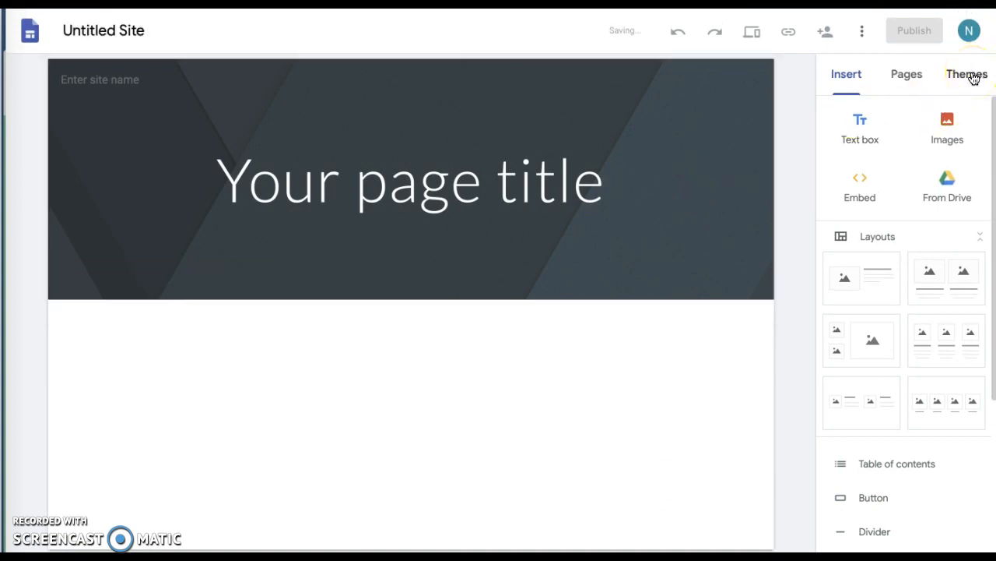
pyautogui.click(973, 76)
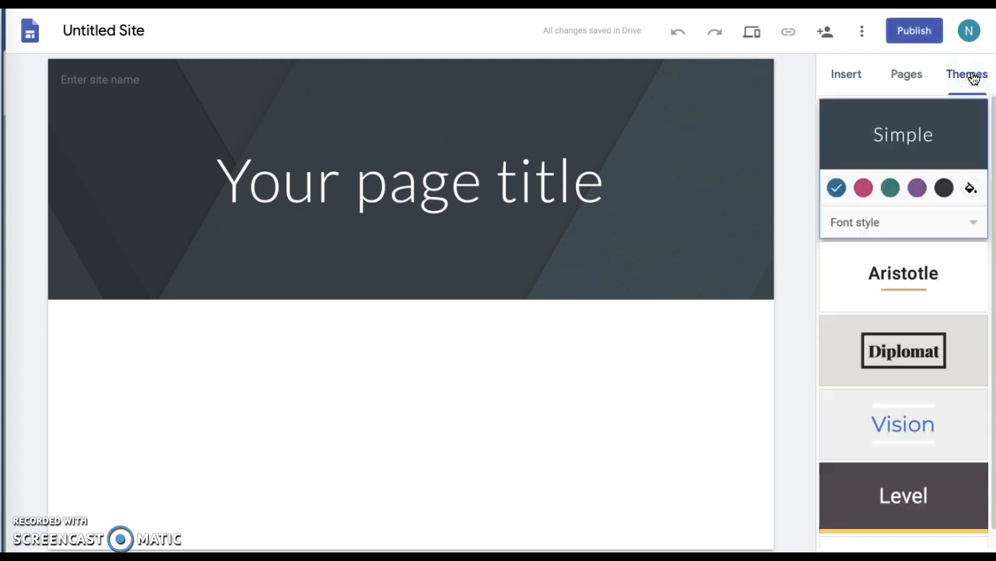
# Try the pink, teal and purple Simple colours, then apply the Vision theme.
pyautogui.click(867, 138)
pyautogui.click(863, 188)
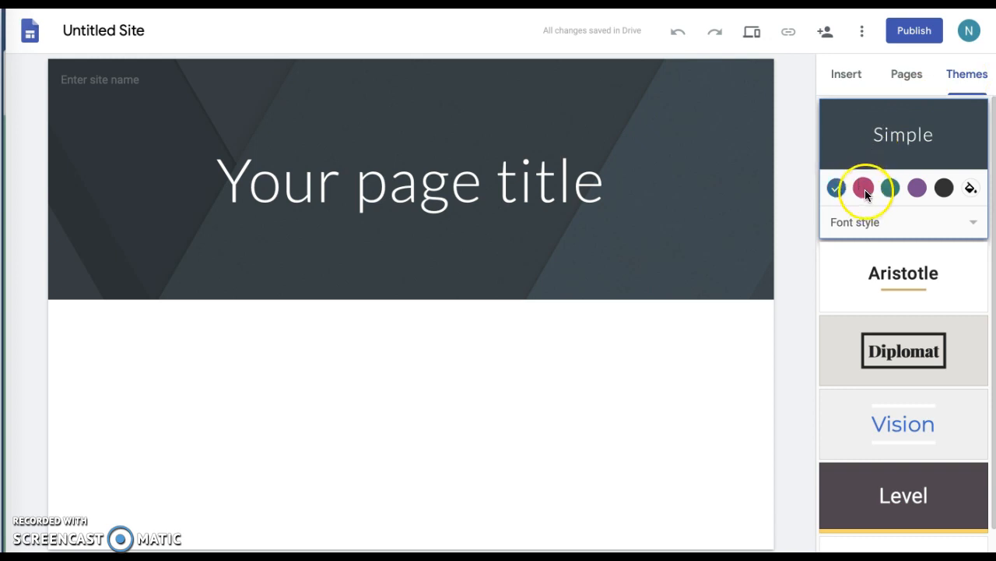
pyautogui.click(890, 190)
pyautogui.click(917, 189)
pyautogui.scroll(-1, 874, 369)
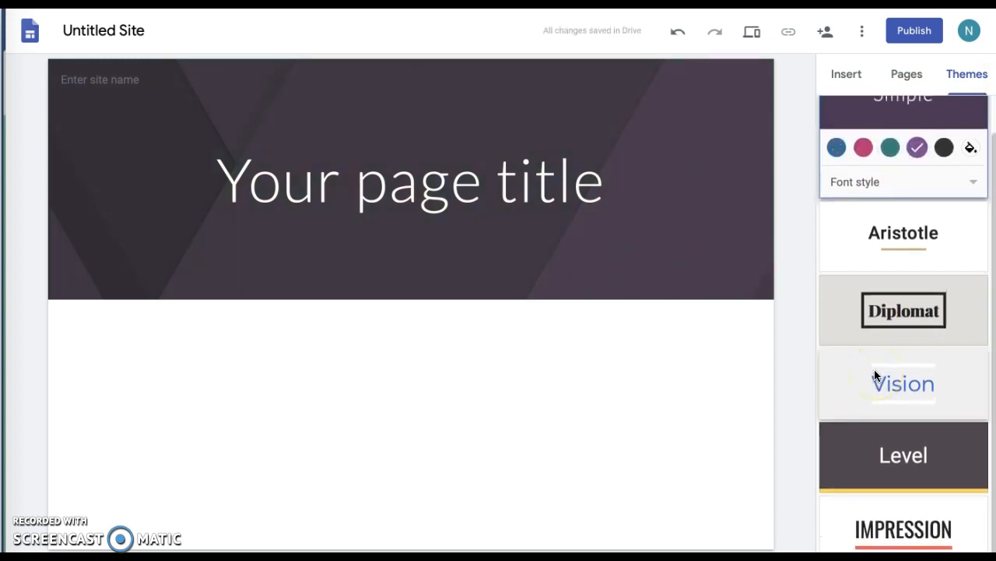
pyautogui.click(915, 382)
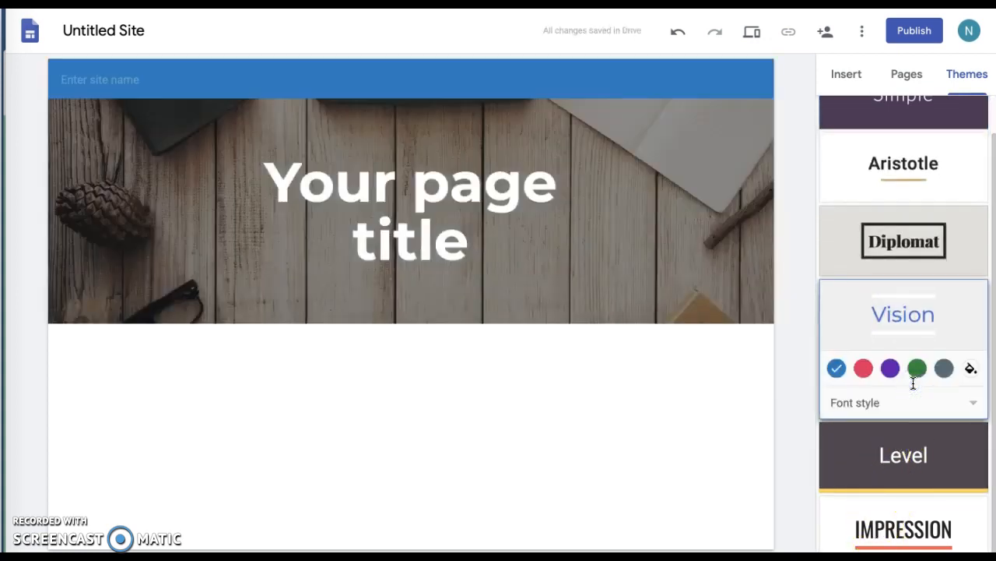
# Select the wooden-desk header and bring up its image replacement choices.
pyautogui.click(719, 258)
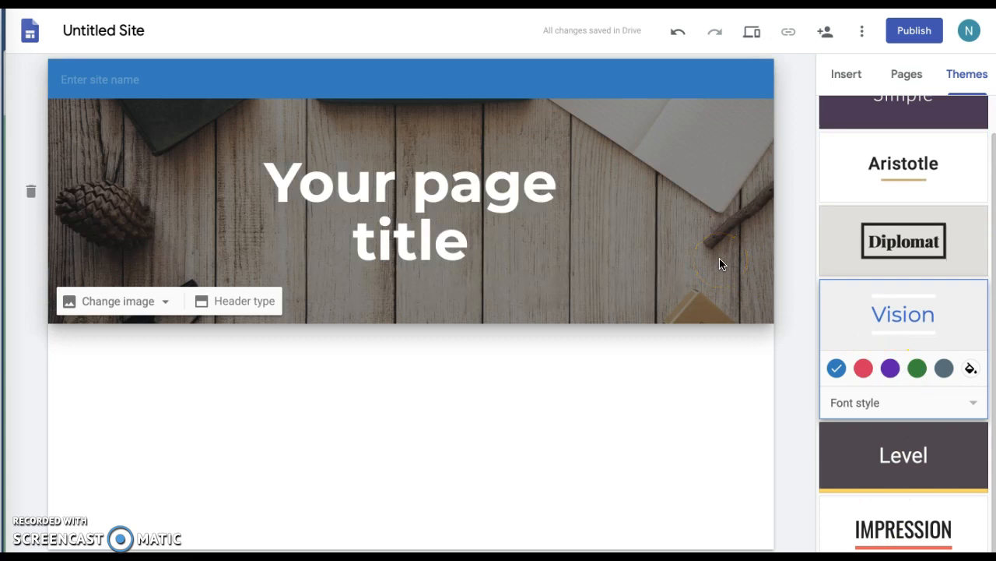
pyautogui.scroll(1, 900, 182)
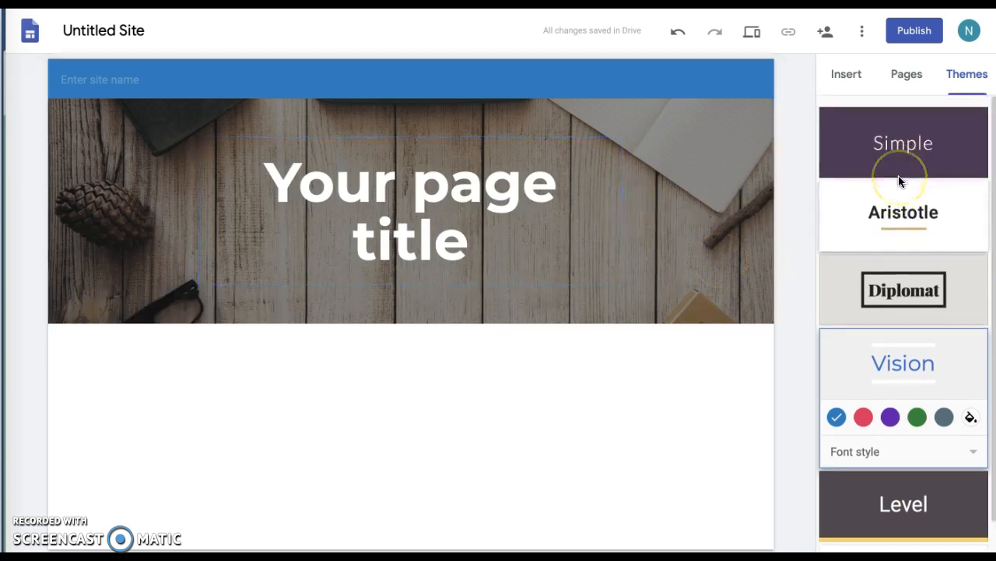
pyautogui.moveTo(392, 263)
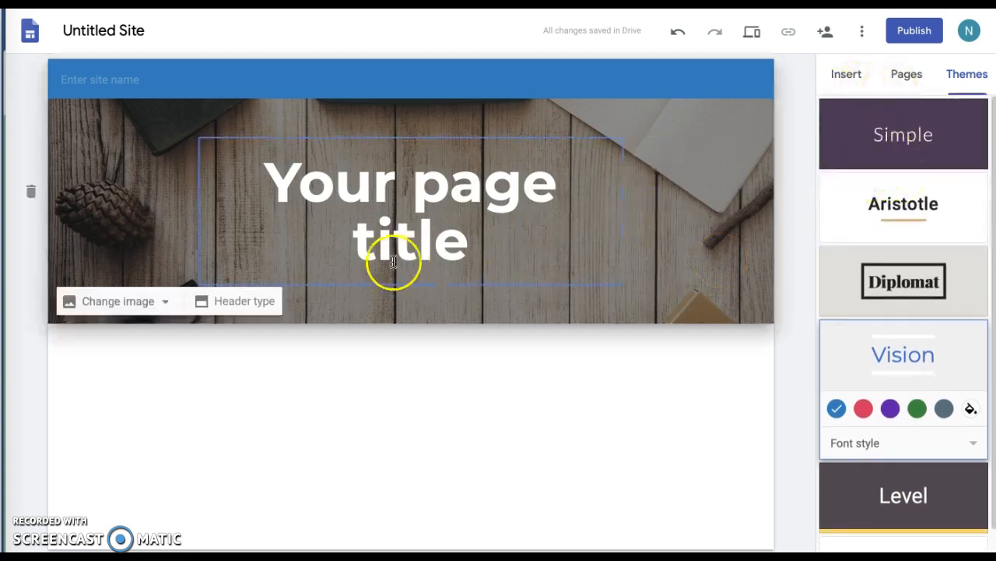
pyautogui.click(146, 302)
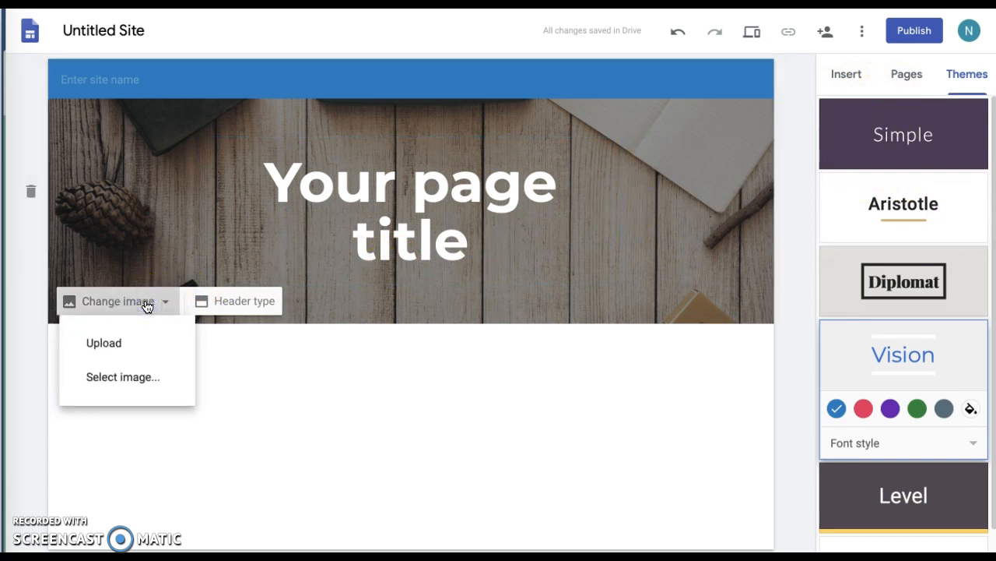
# Set the header background to the blurry sticky-notes photo from the Gallery.
pyautogui.click(114, 344)
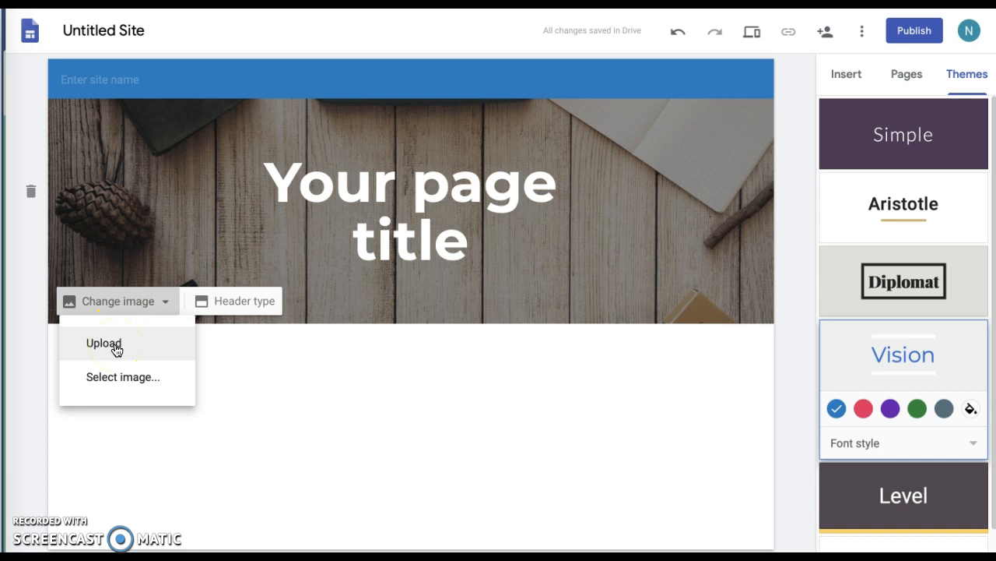
pyautogui.click(125, 377)
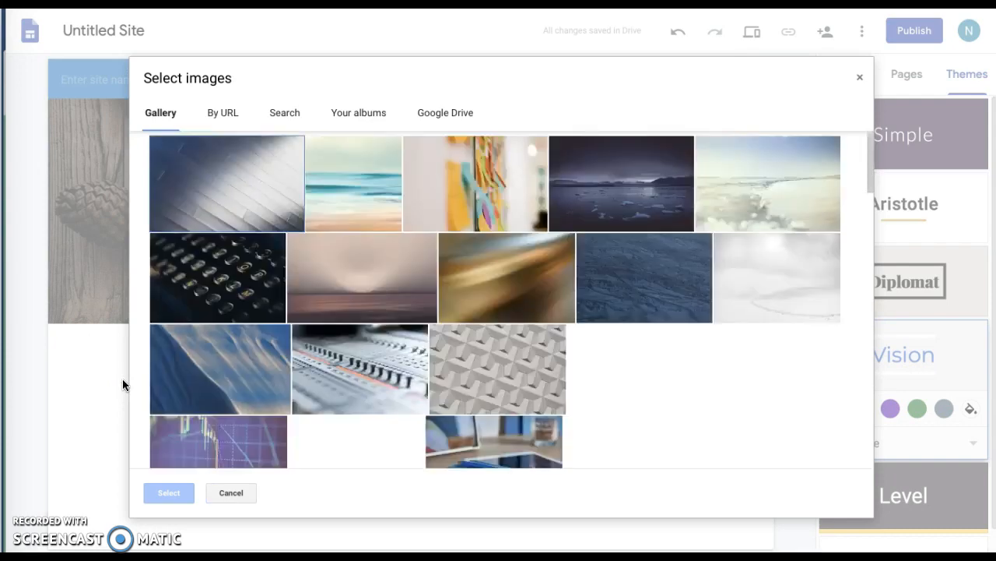
pyautogui.click(464, 184)
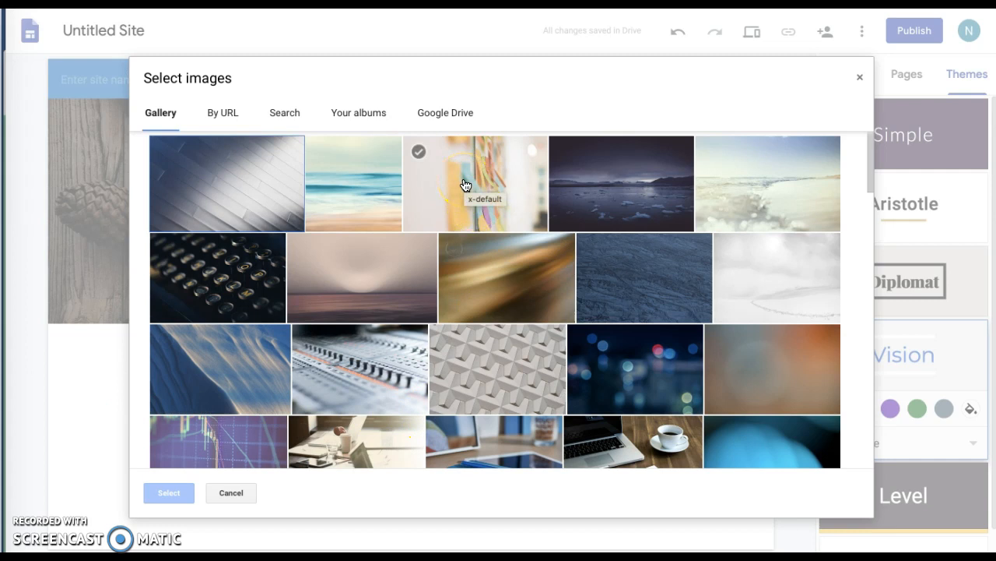
pyautogui.click(464, 185)
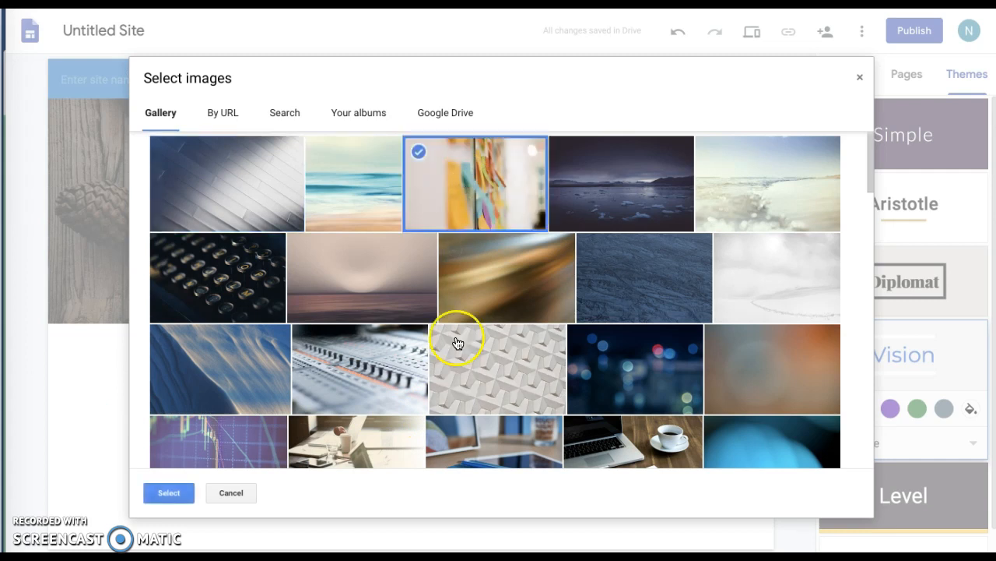
pyautogui.click(176, 501)
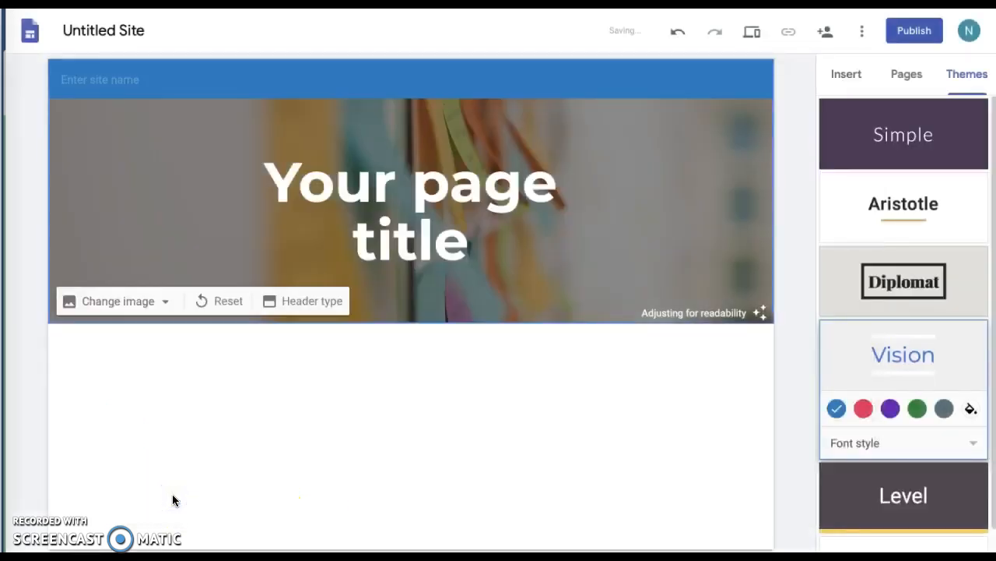
# Replace the page title placeholder with 'Welcome to my classroom!'.
pyautogui.click(543, 254)
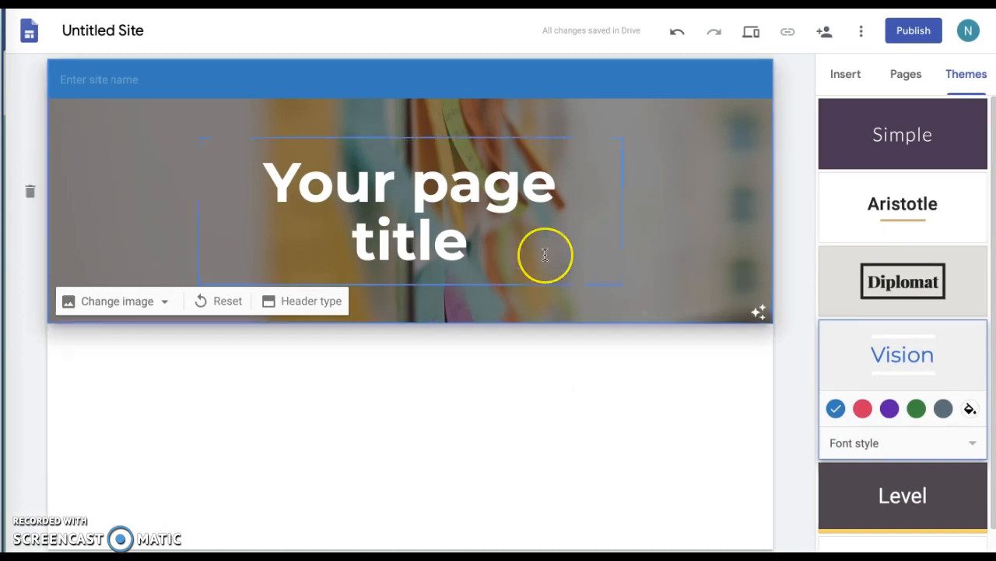
pyautogui.tripleClick(469, 195)
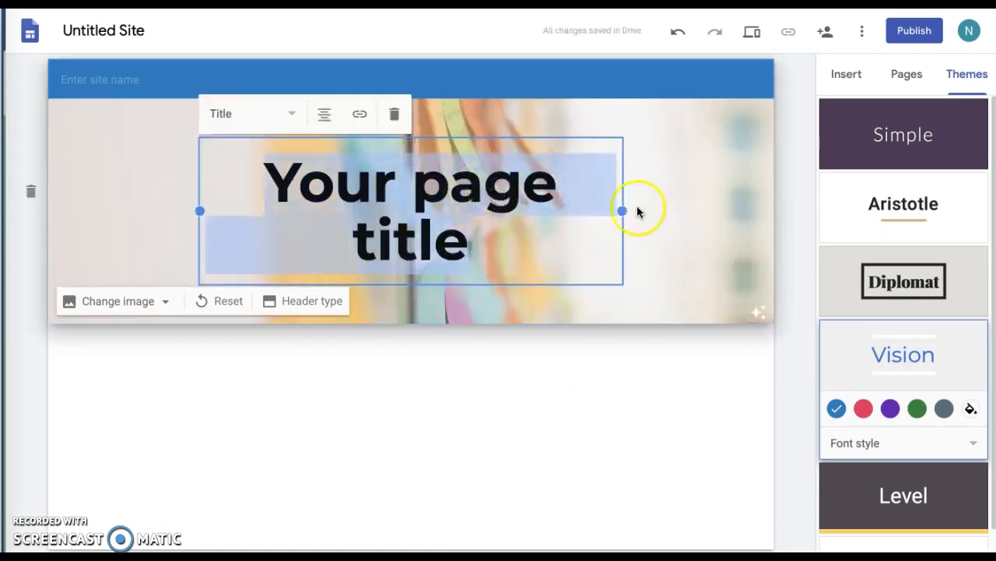
pyautogui.moveTo(625, 211); pyautogui.dragTo(731, 201)
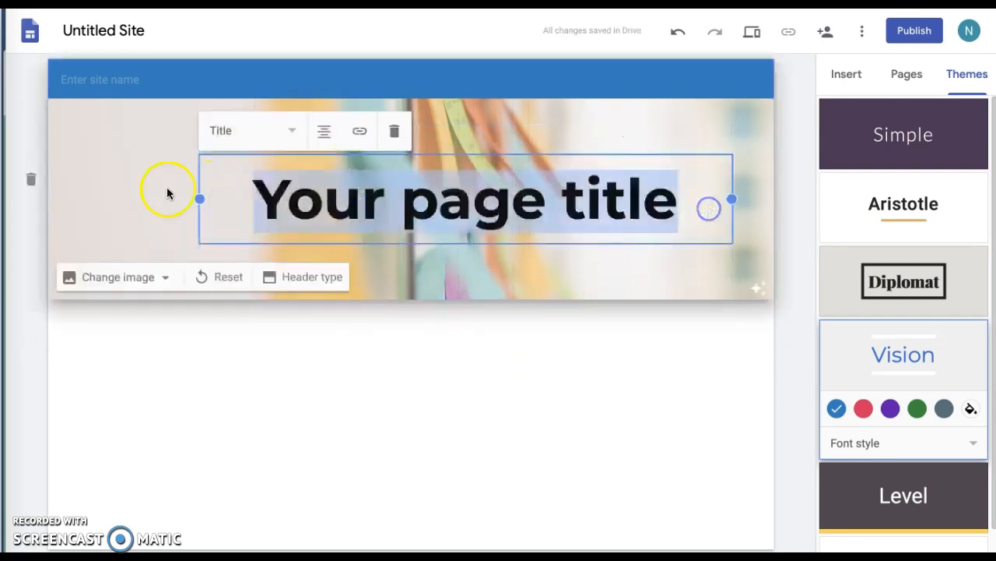
pyautogui.moveTo(228, 159)
pyautogui.mouseDown()
pyautogui.moveTo(195, 158)
pyautogui.moveTo(230, 161)
pyautogui.mouseUp()
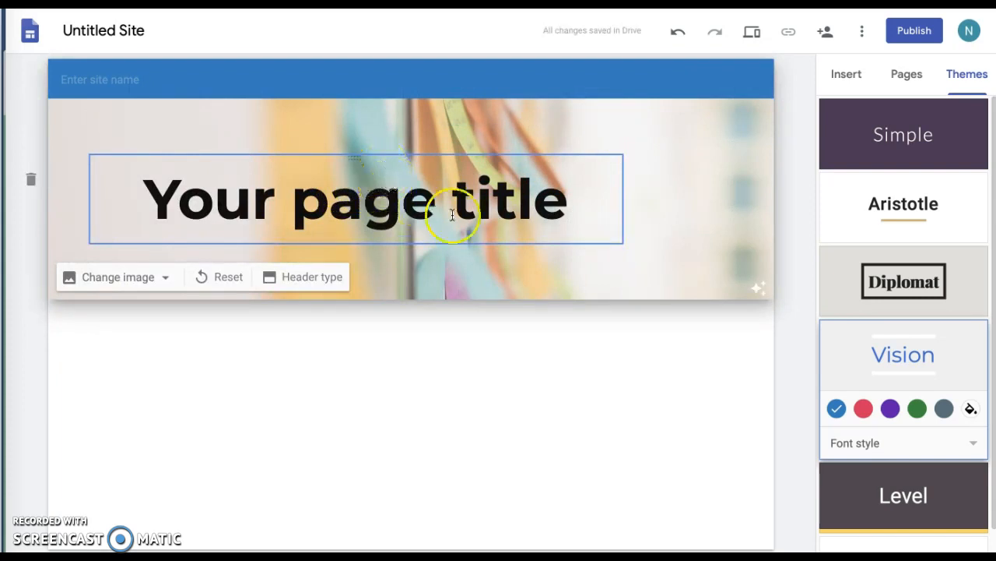
pyautogui.click(569, 206)
pyautogui.moveTo(571, 206); pyautogui.dragTo(138, 198)
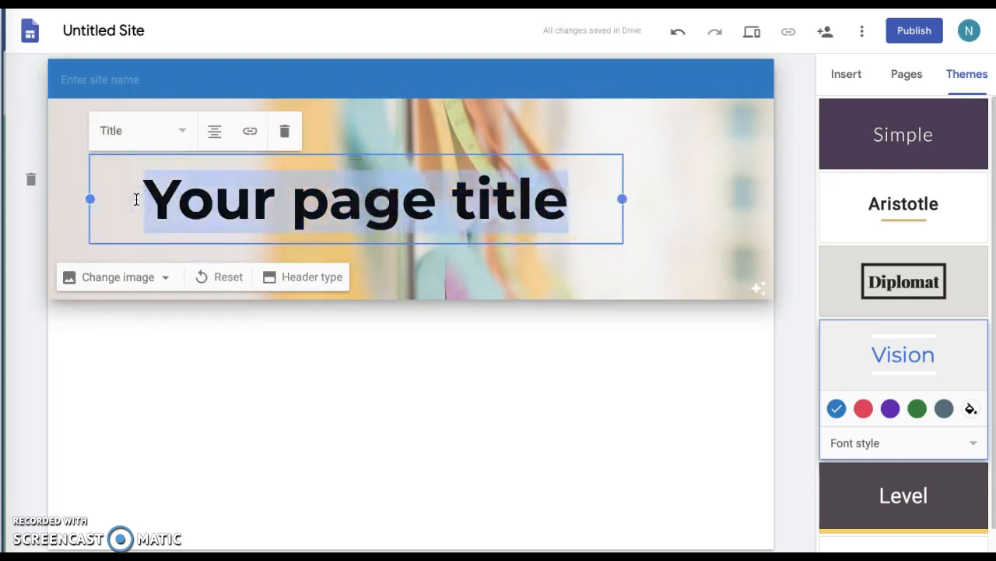
pyautogui.write('Welcome to my ')
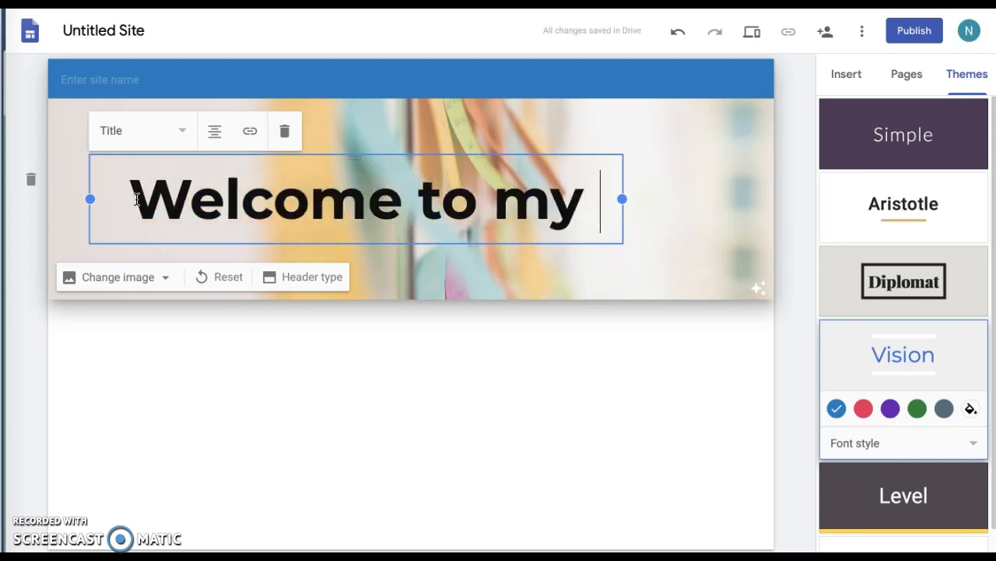
pyautogui.write('classroo')
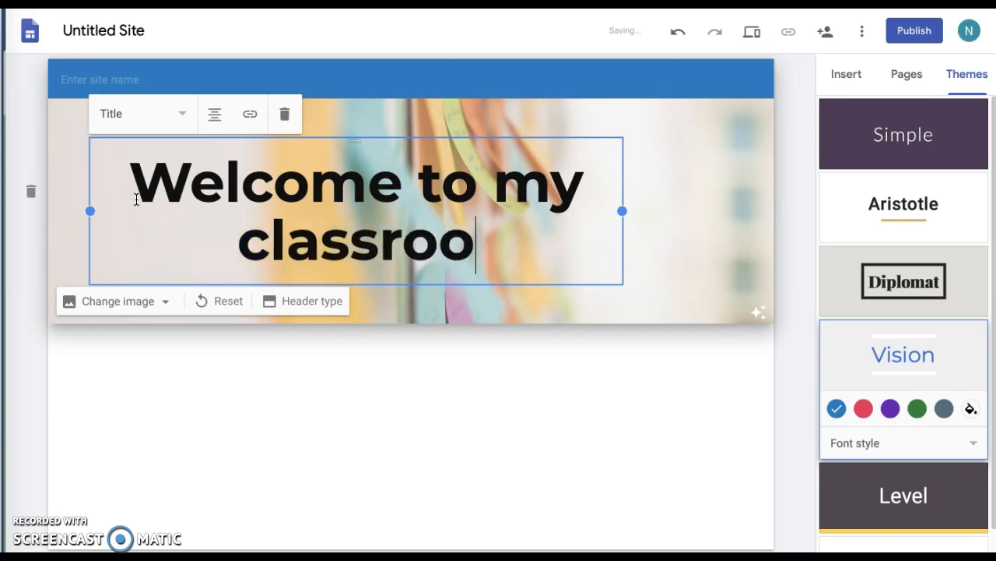
pyautogui.write('m!')
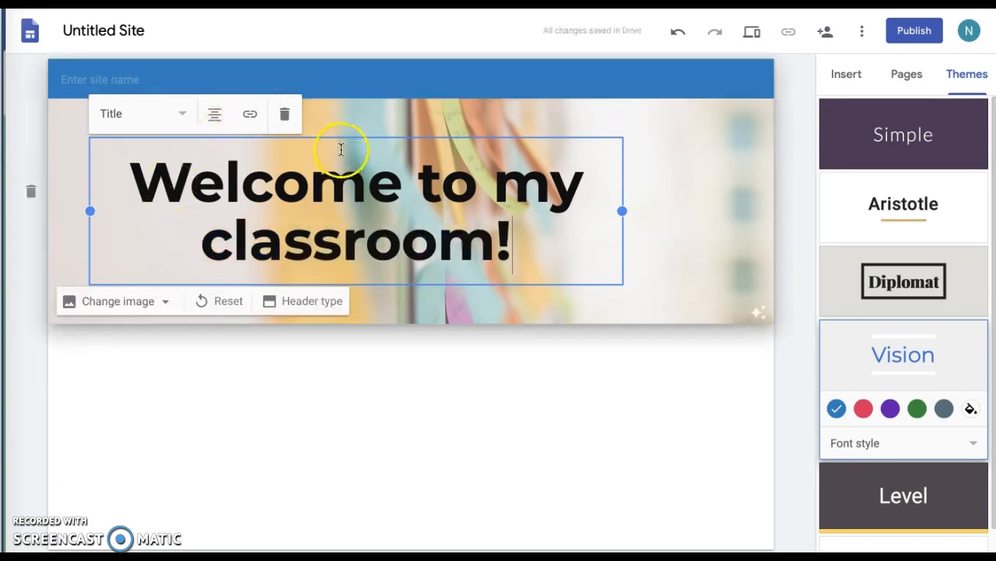
# Widen the title box across the header and toggle the readability adjustment off and on.
pyautogui.moveTo(349, 142); pyautogui.dragTo(446, 148)
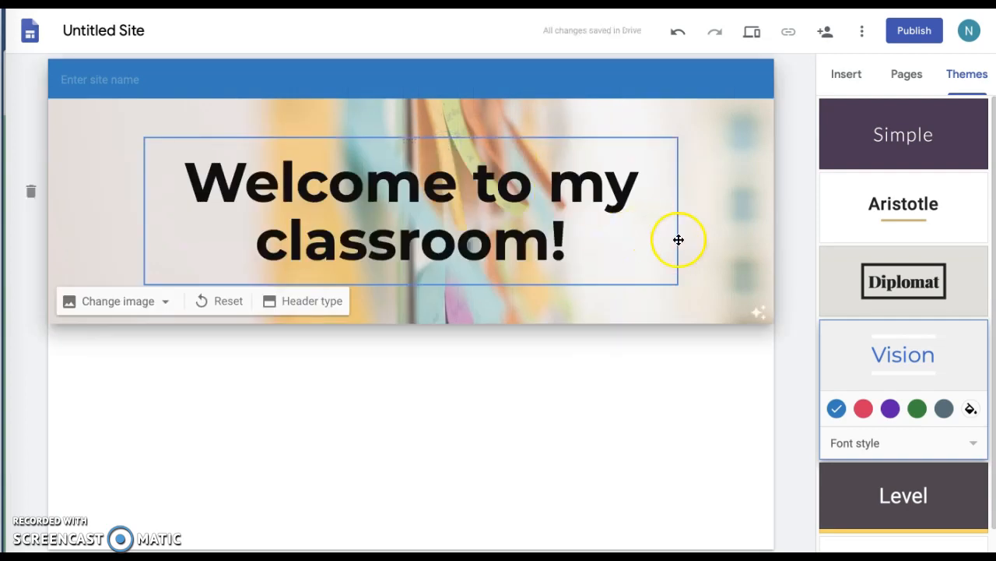
pyautogui.click(632, 204)
pyautogui.moveTo(678, 211); pyautogui.dragTo(755, 207)
pyautogui.moveTo(147, 211); pyautogui.dragTo(89, 211)
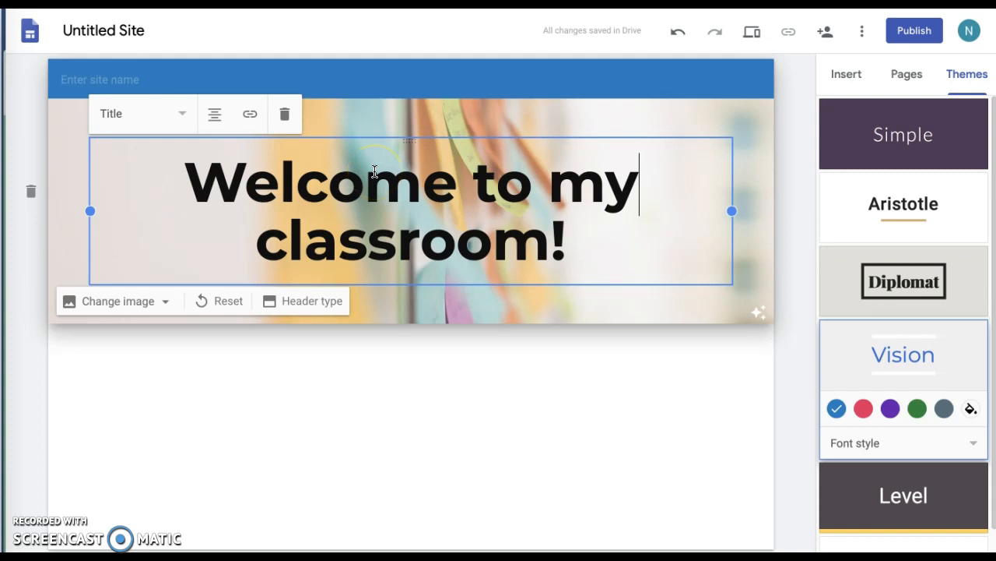
pyautogui.click(713, 294)
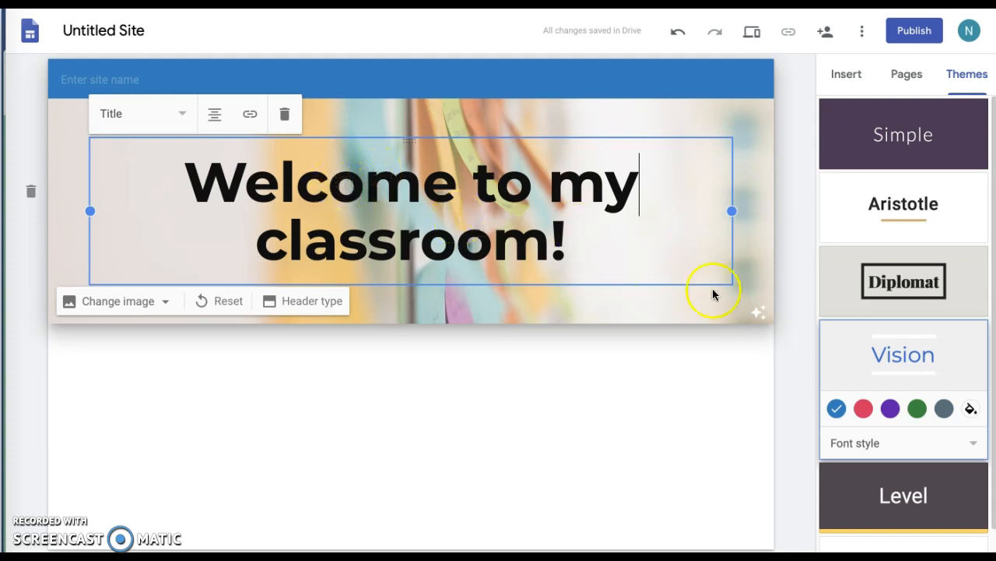
pyautogui.click(763, 316)
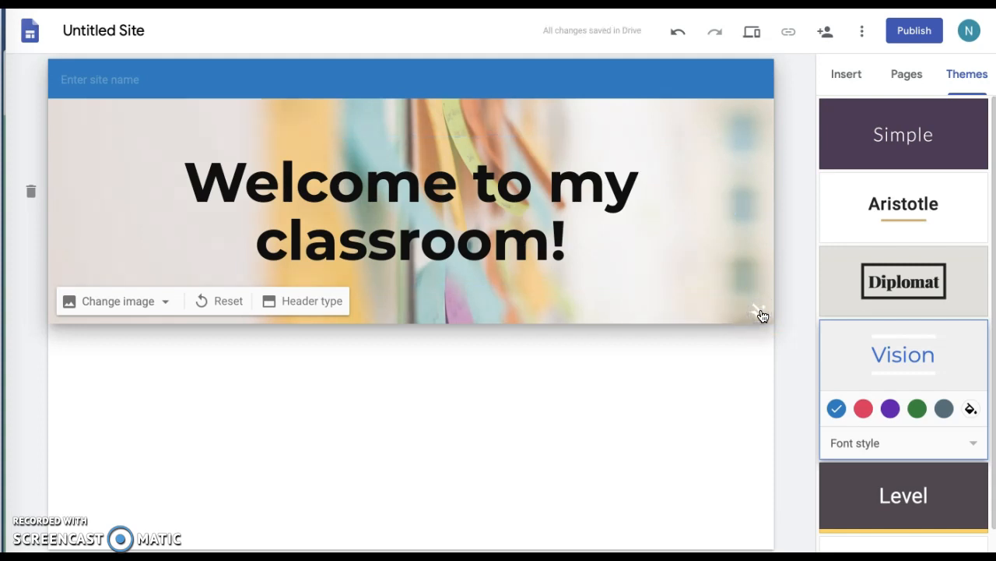
pyautogui.click(763, 315)
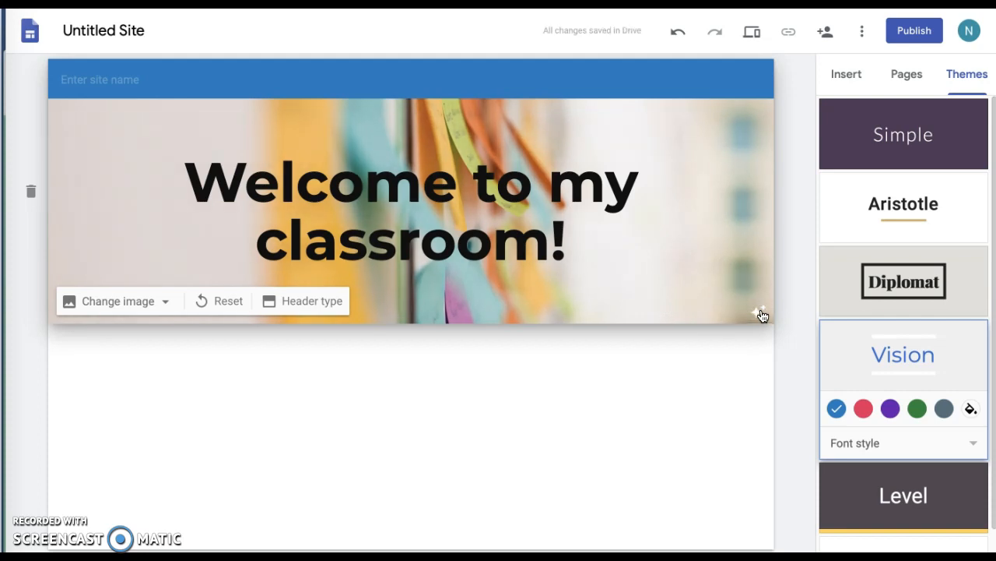
# Enter the teacher's name plus 'Classroom' as the site name, then bring up insert choices in the body.
pyautogui.click(92, 78)
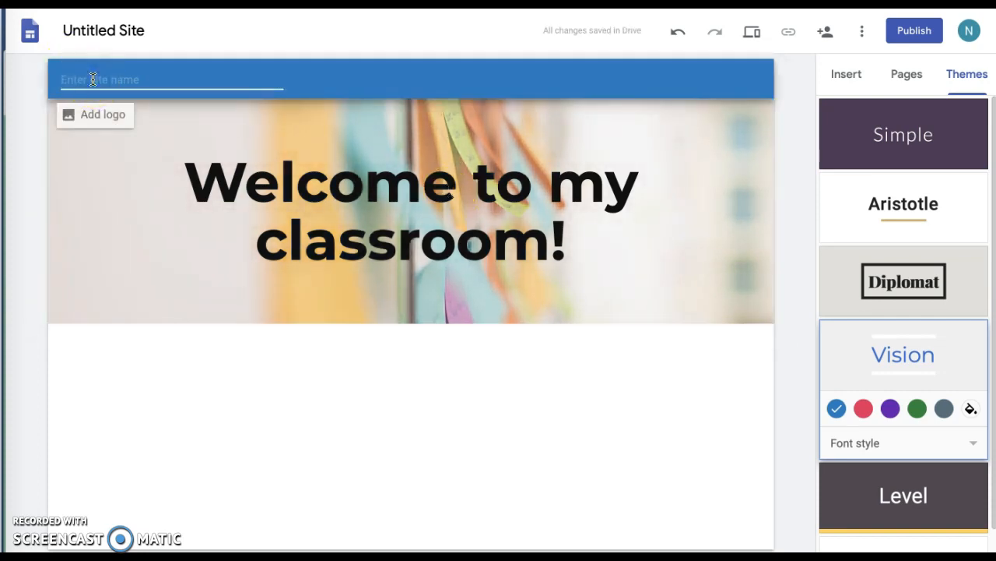
pyautogui.write("Dr. Wolf's Classroom")
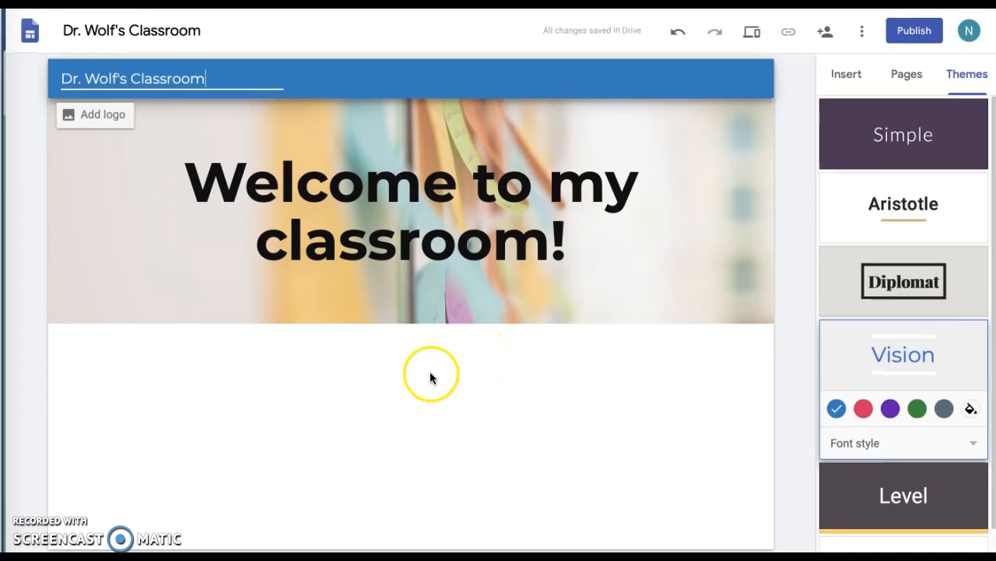
pyautogui.doubleClick(233, 390)
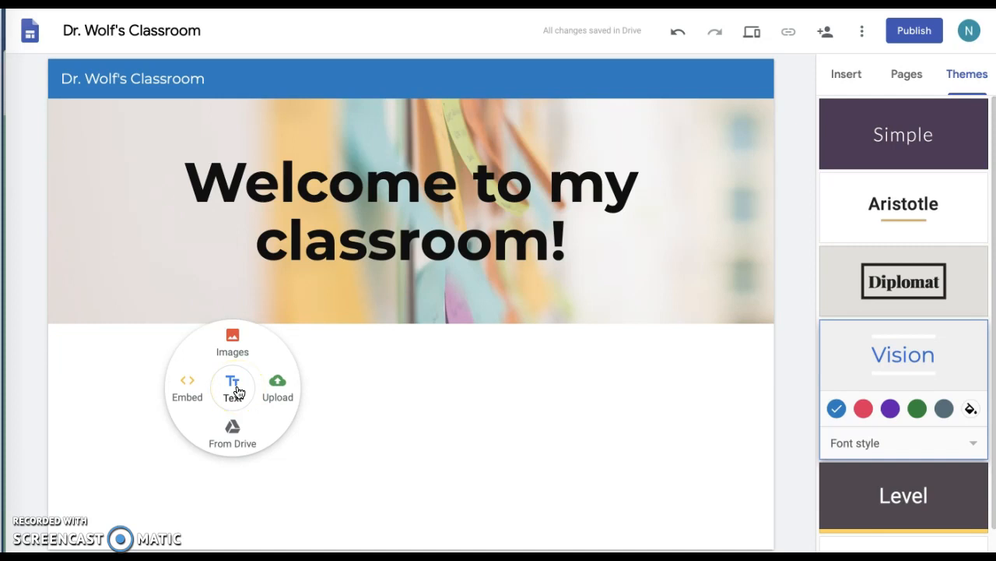
# Add a Heading-style text box reading 'Welcome to Room 6!' below the banner.
pyautogui.click(278, 382)
pyautogui.click(236, 336)
pyautogui.click(235, 384)
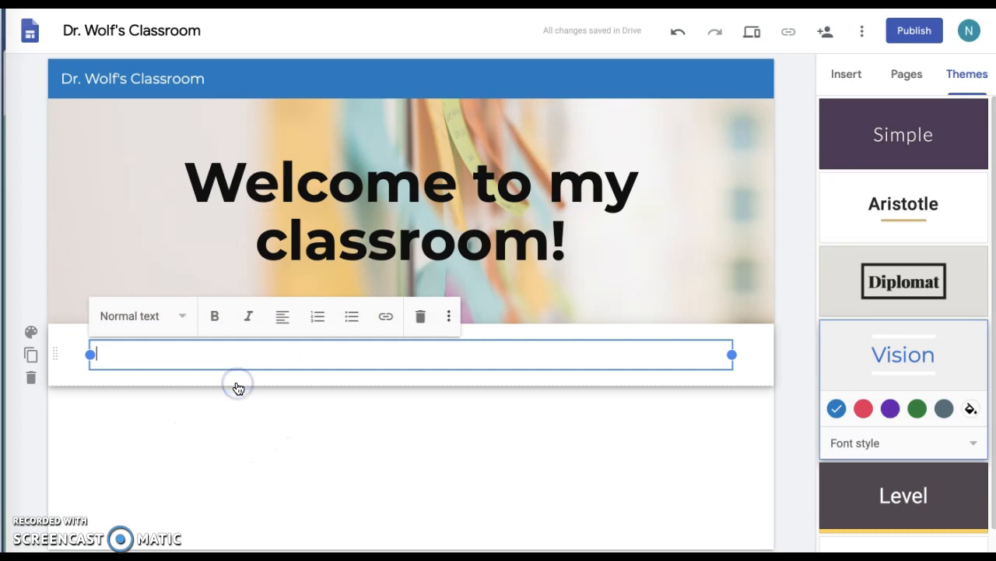
pyautogui.click(182, 316)
pyautogui.click(153, 356)
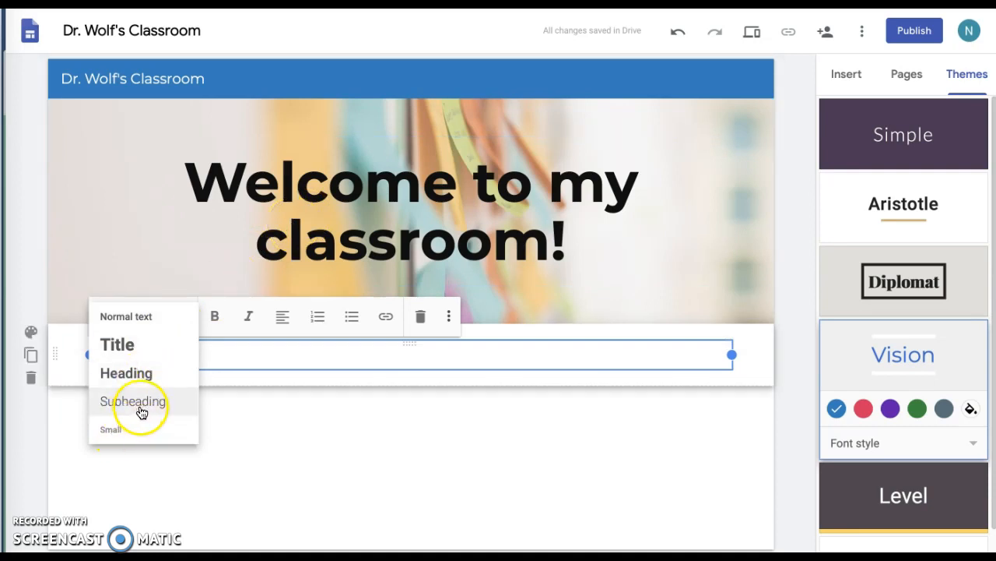
pyautogui.click(150, 376)
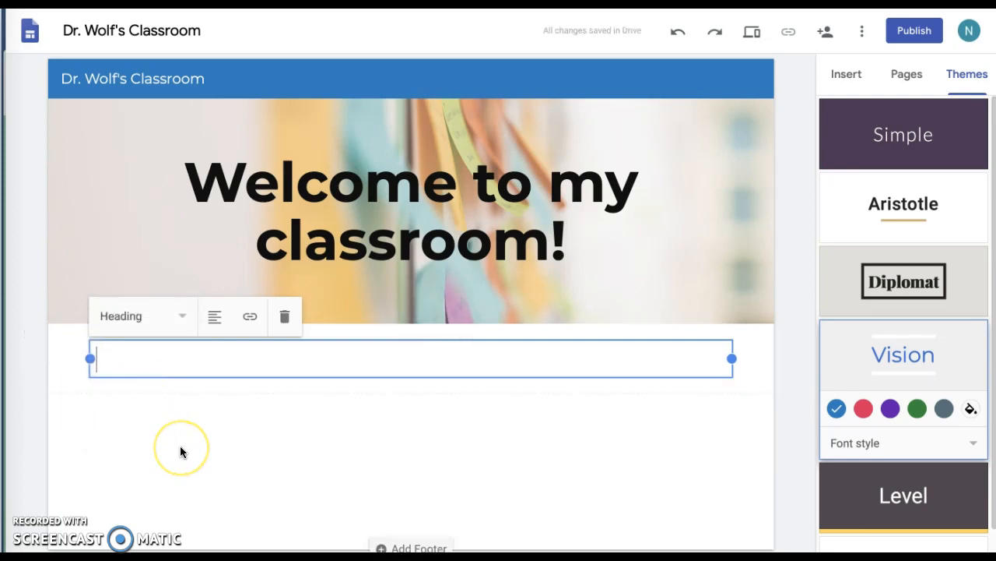
pyautogui.write('W')
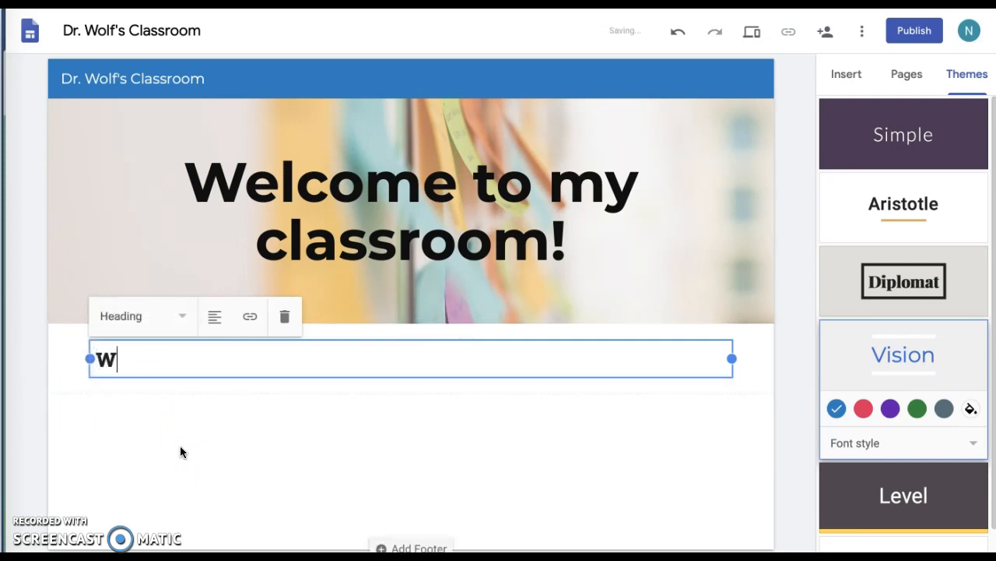
pyautogui.write('elcom')
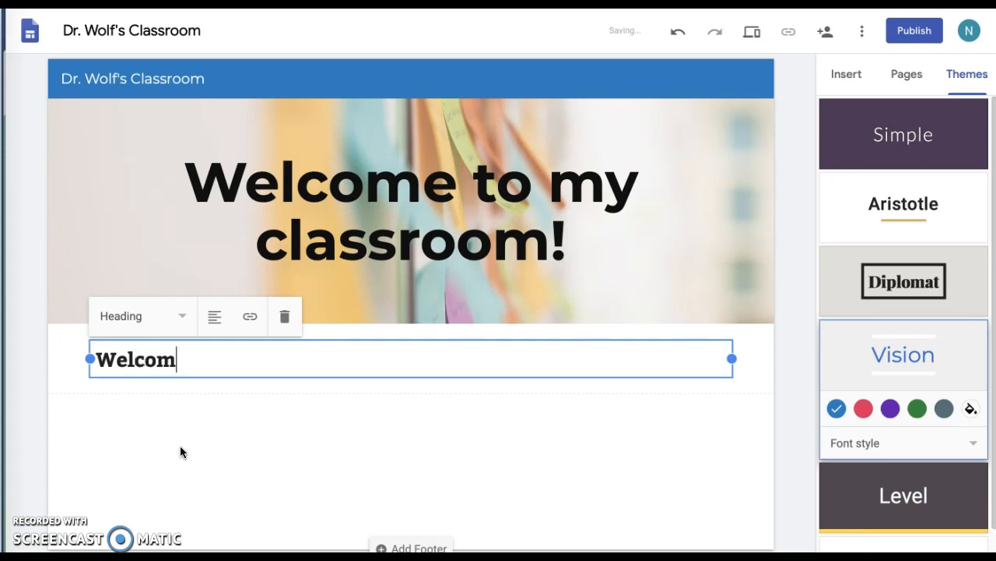
pyautogui.write('e to Roo')
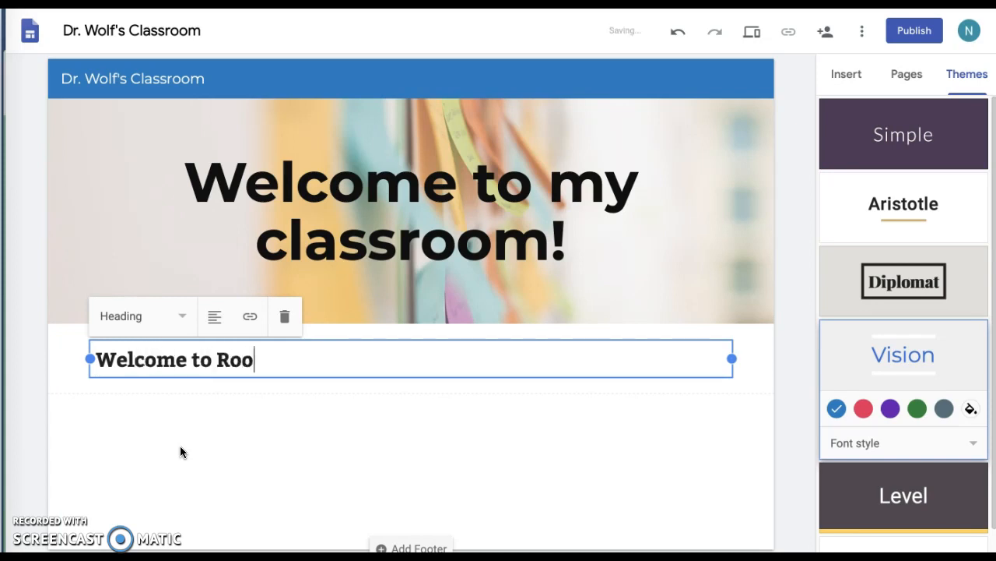
pyautogui.write('m 6!')
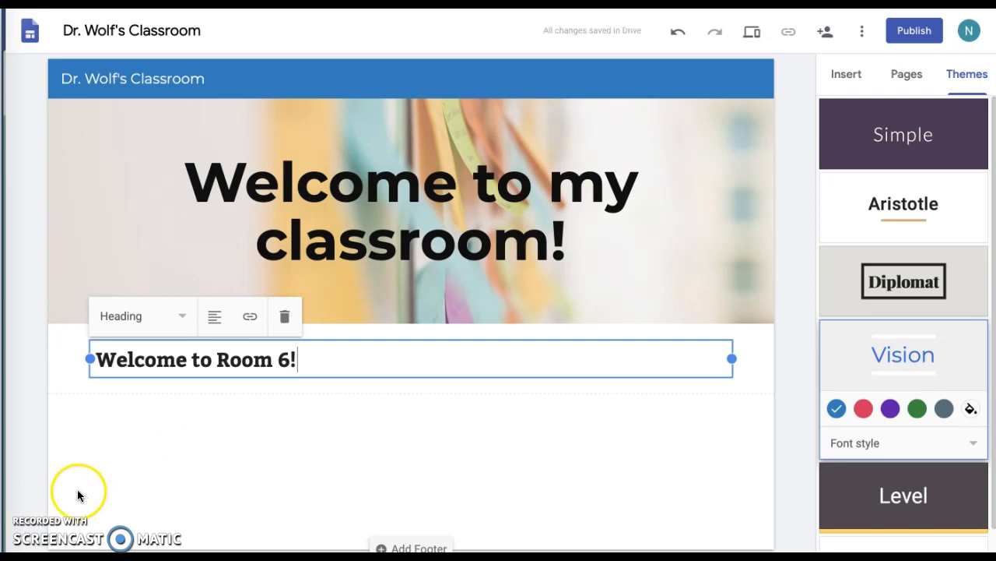
pyautogui.click(96, 399)
# Add a text box below the heading reading 'start typing here. Enter details'.
pyautogui.click(97, 399)
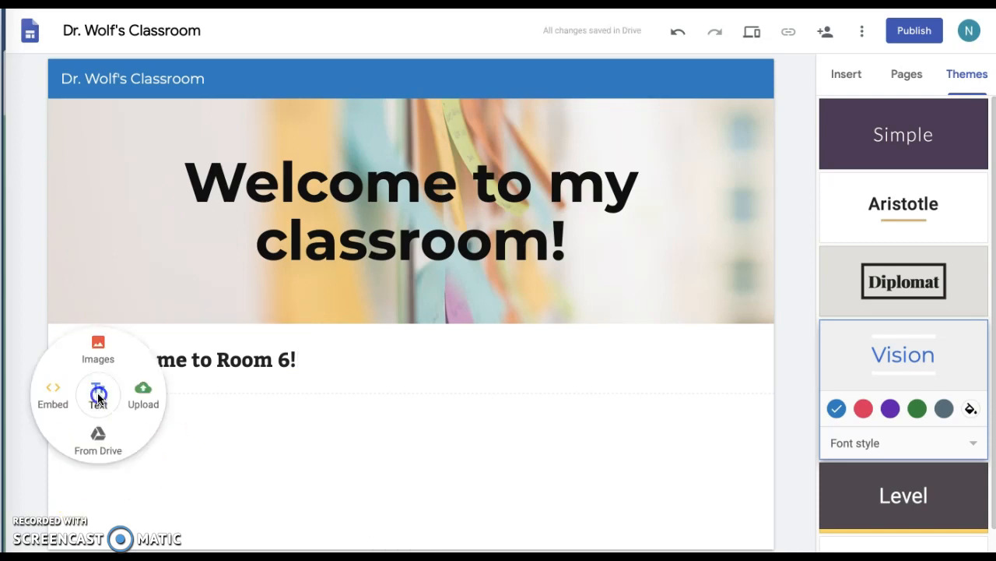
pyautogui.click(97, 398)
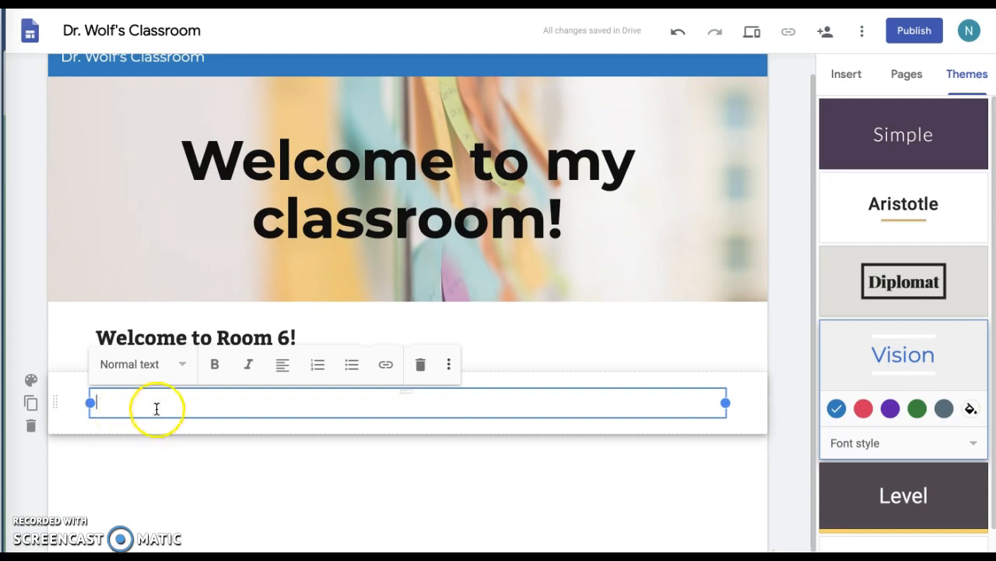
pyautogui.write('s')
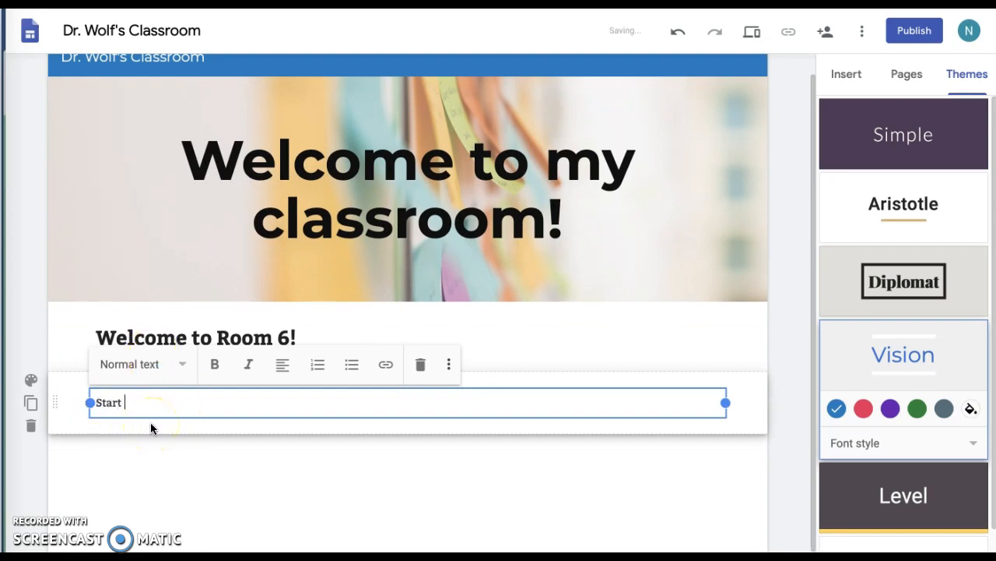
pyautogui.write('tart typing here')
pyautogui.press('BackSpace')
pyautogui.write('.  Enter details about your classroom...')
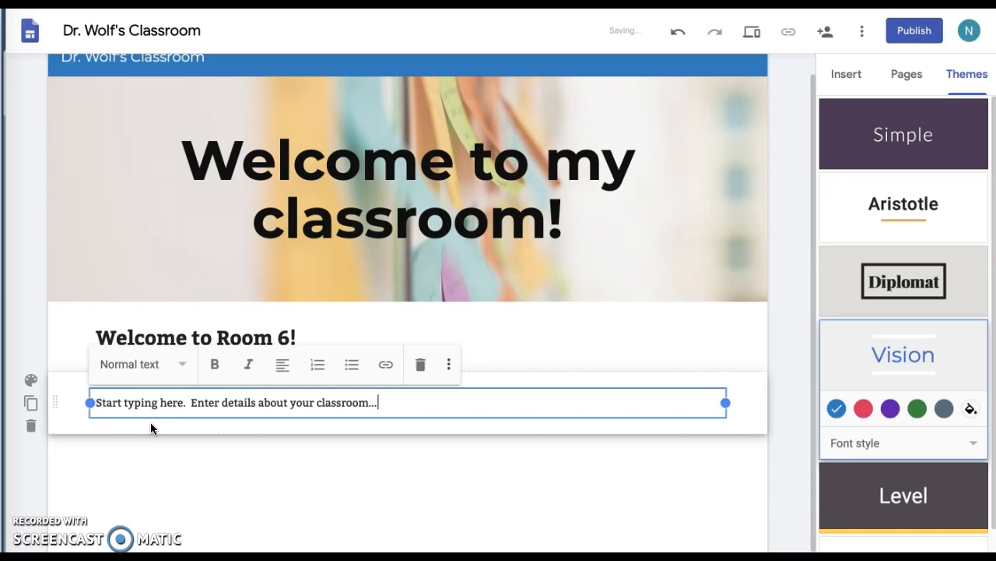
# Look over the Bold, Italic, alignment and more formatting options, then leave the paragraph.
pyautogui.click(215, 365)
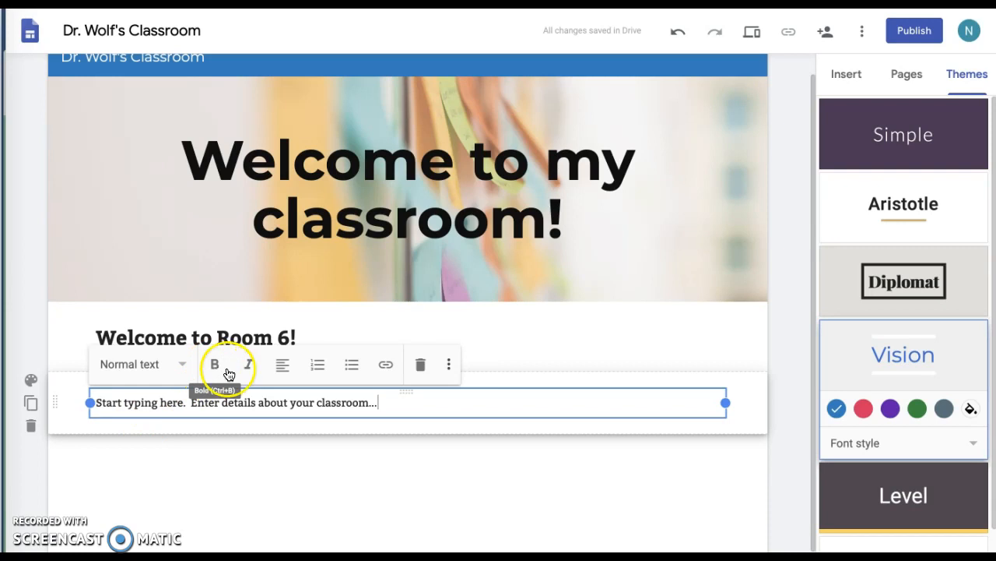
pyautogui.click(250, 365)
pyautogui.click(282, 366)
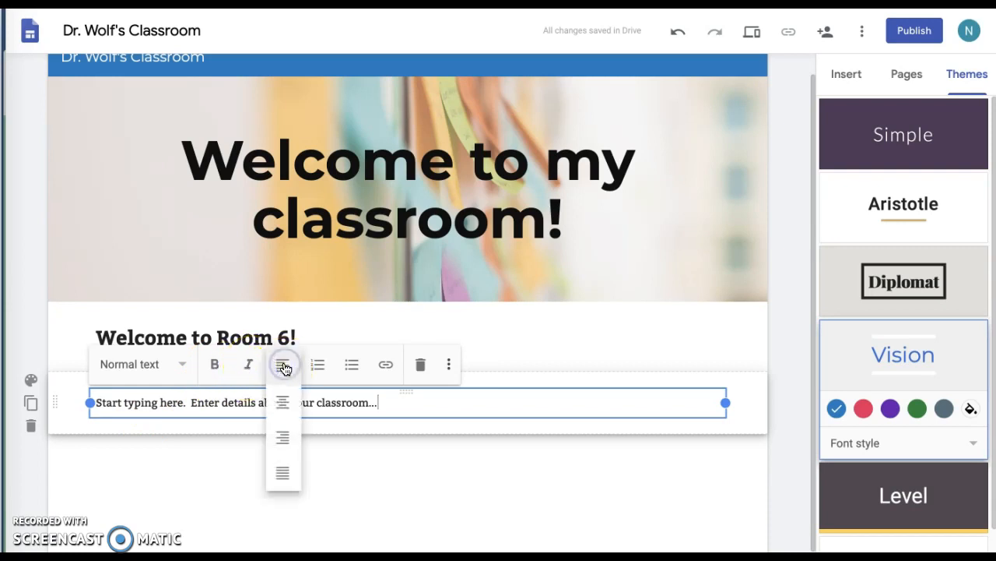
pyautogui.click(283, 464)
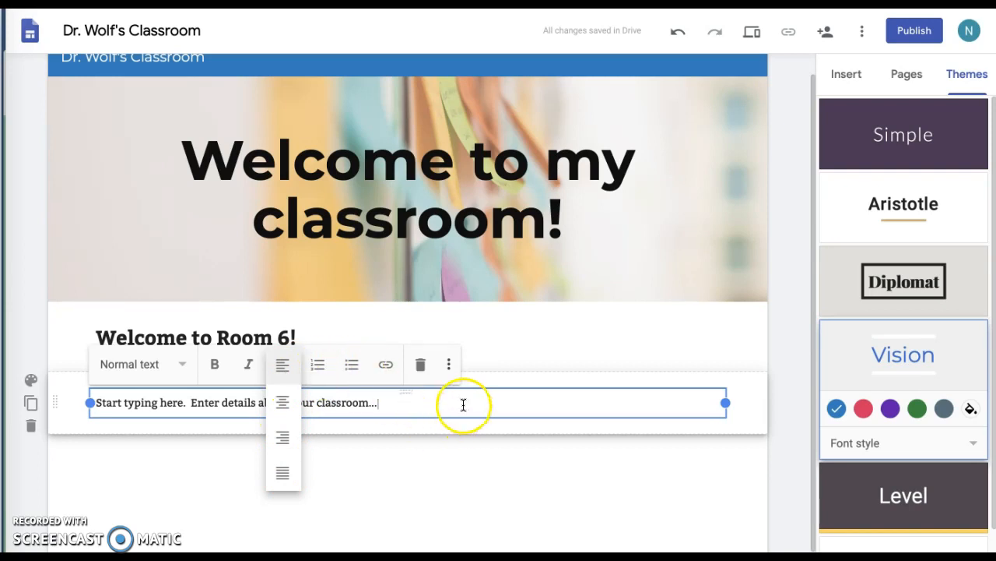
pyautogui.click(450, 366)
pyautogui.click(449, 366)
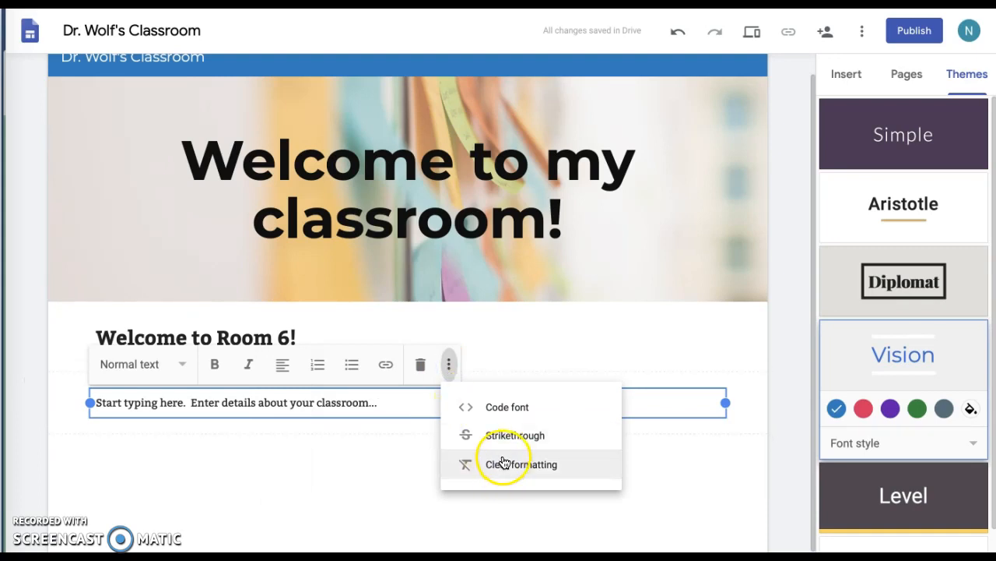
pyautogui.click(334, 460)
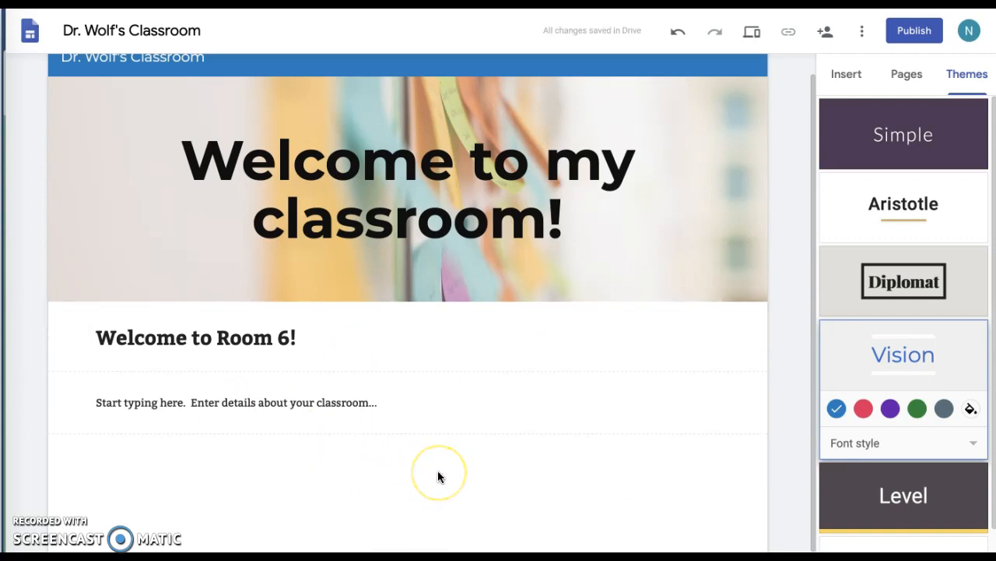
pyautogui.scroll(-1, 437, 477)
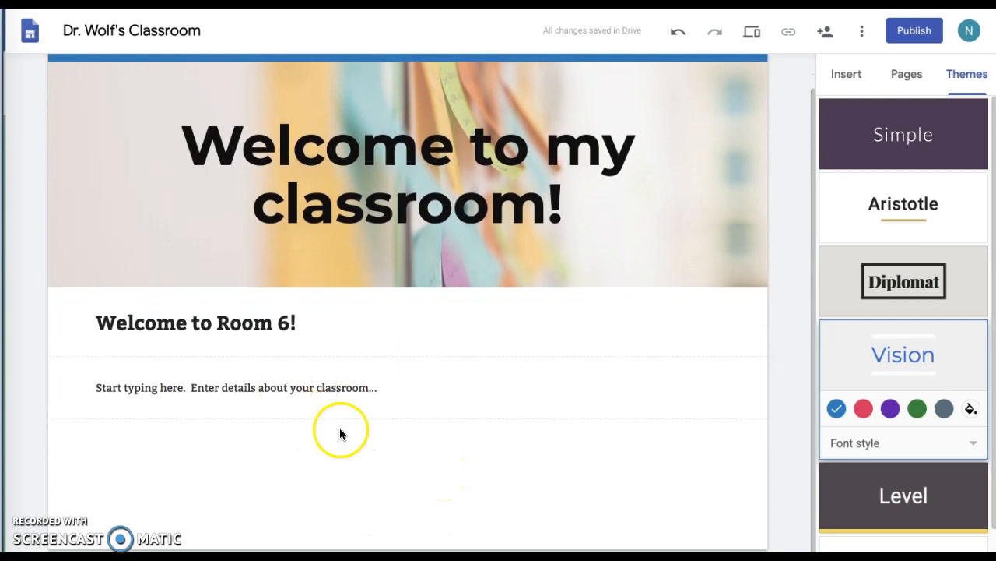
# Search web images for 'Elementary students' below the paragraph and browse the results.
pyautogui.doubleClick(334, 464)
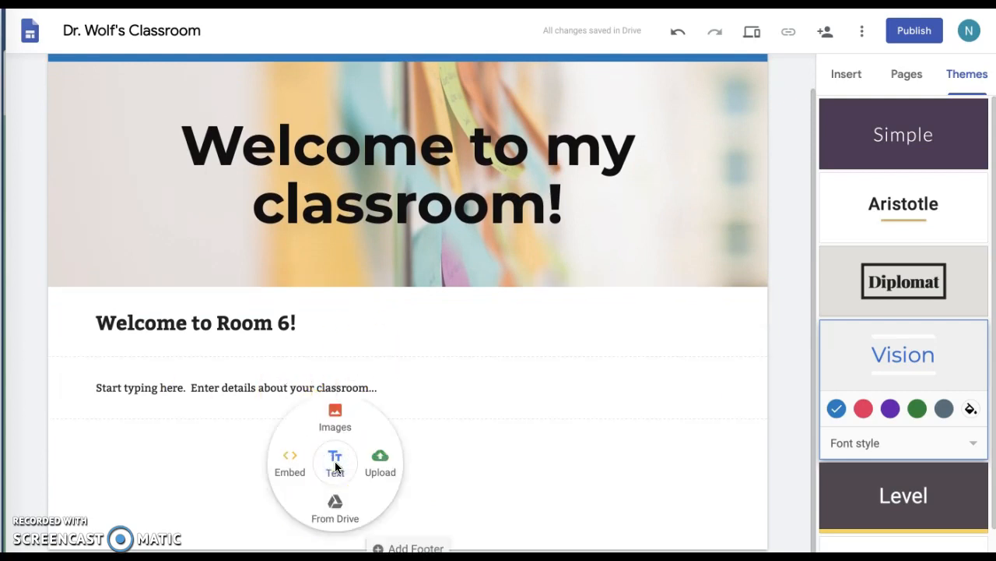
pyautogui.click(335, 429)
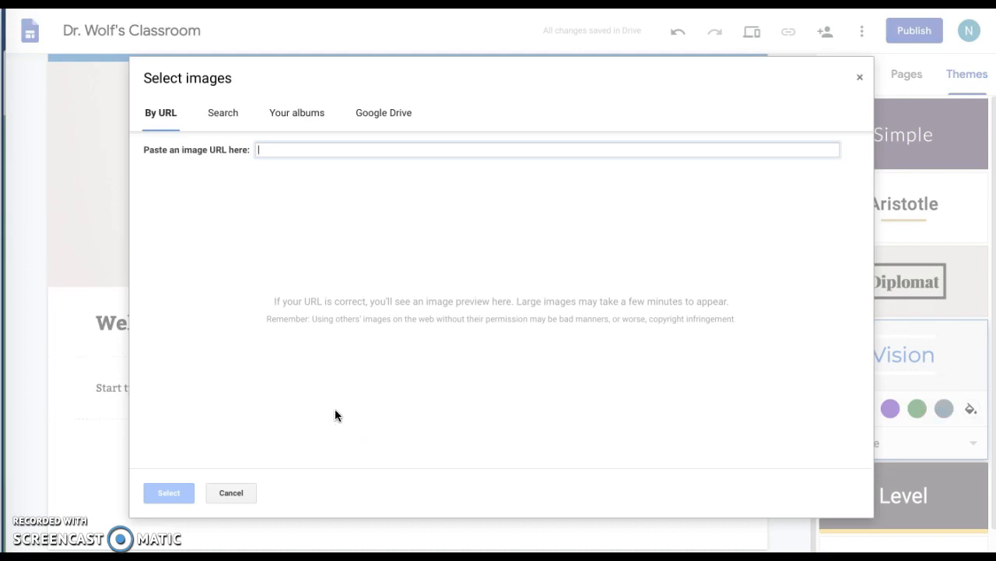
pyautogui.click(236, 116)
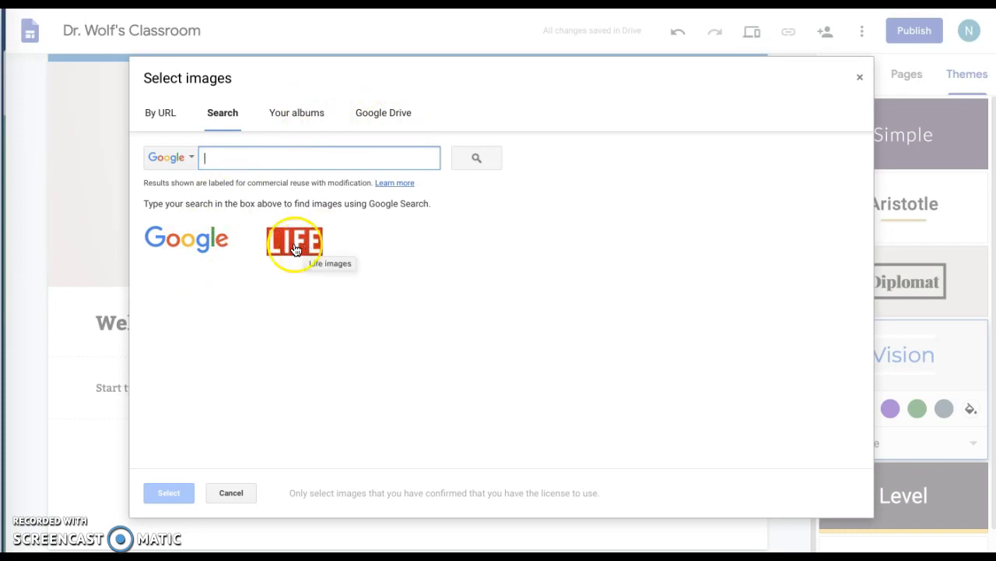
pyautogui.click(204, 245)
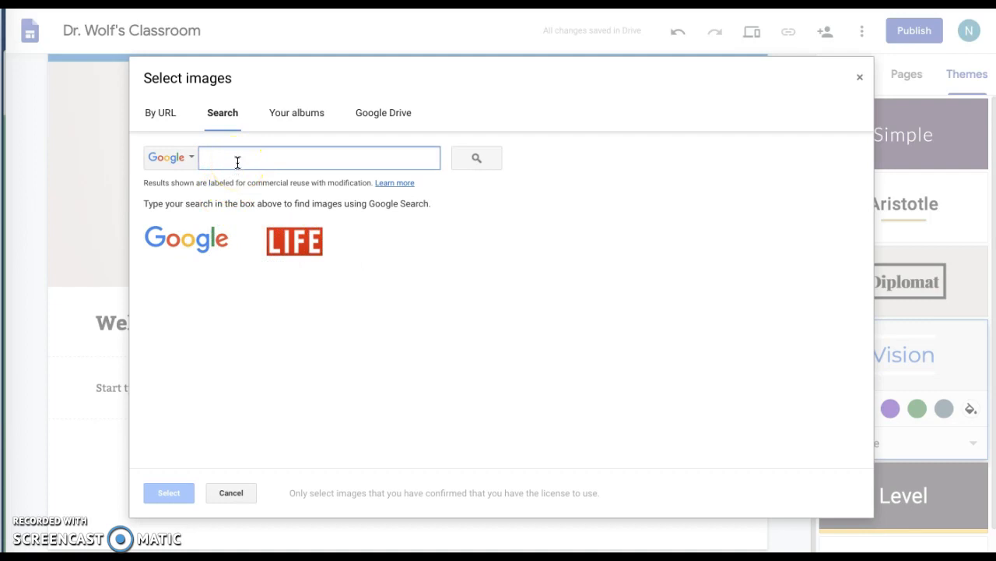
pyautogui.write('Elementary students')
pyautogui.press('Return')
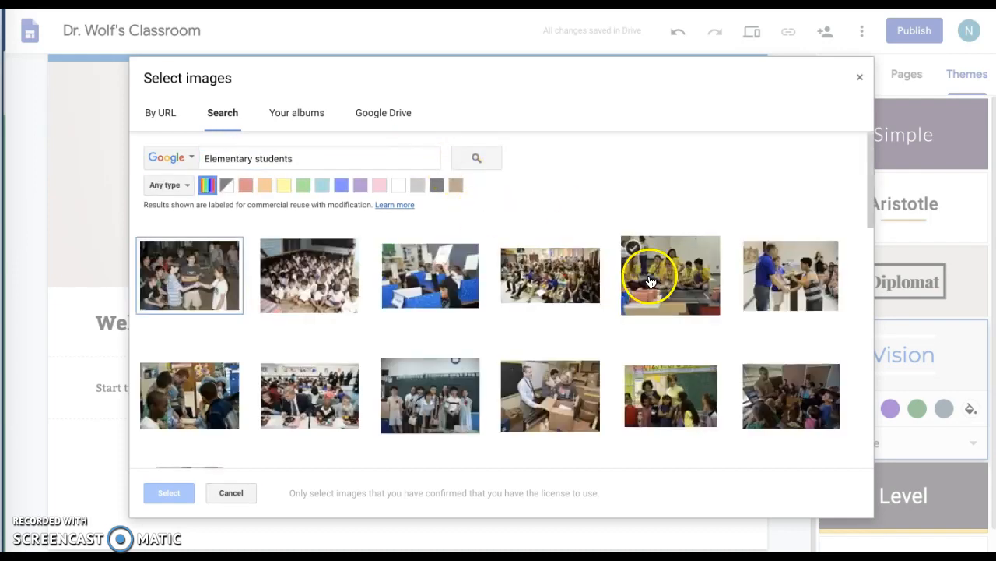
pyautogui.scroll(-2, 644, 199)
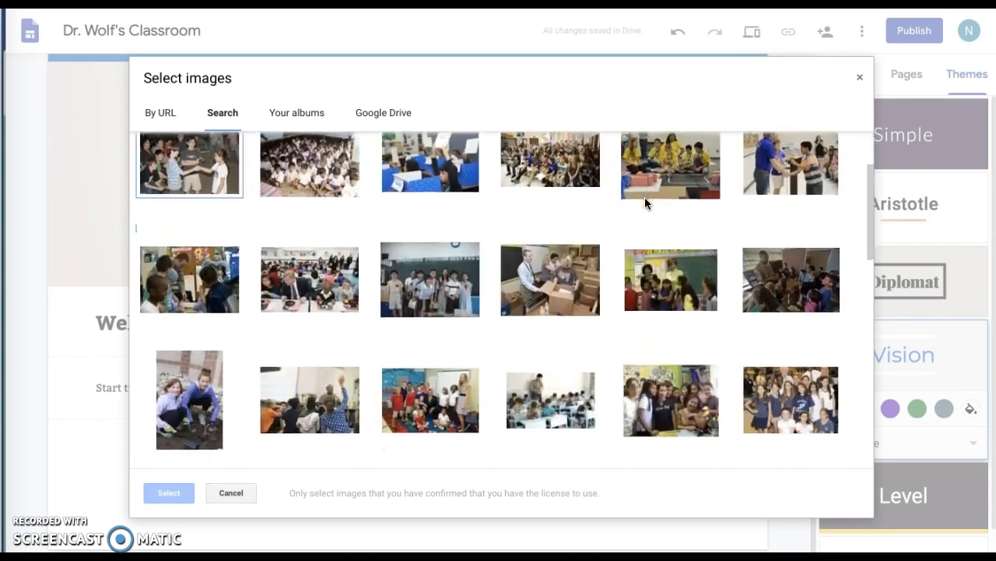
pyautogui.scroll(-4, 644, 202)
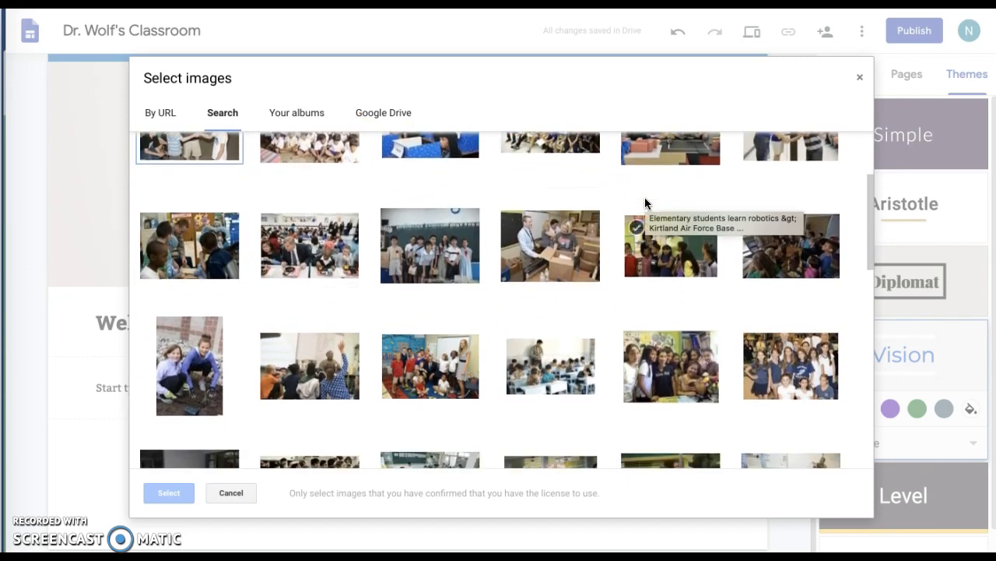
pyautogui.scroll(-4, 645, 202)
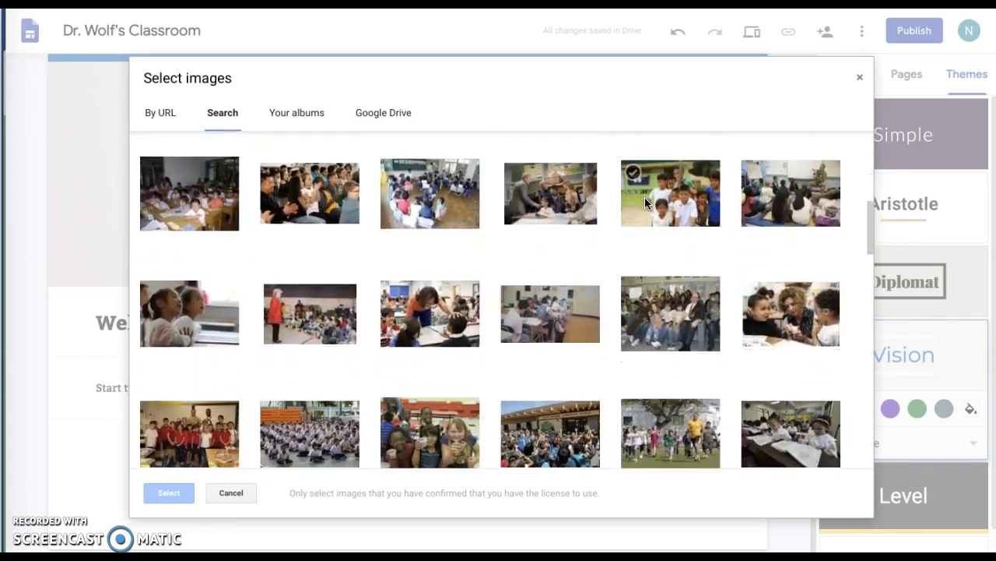
pyautogui.scroll(-3, 645, 203)
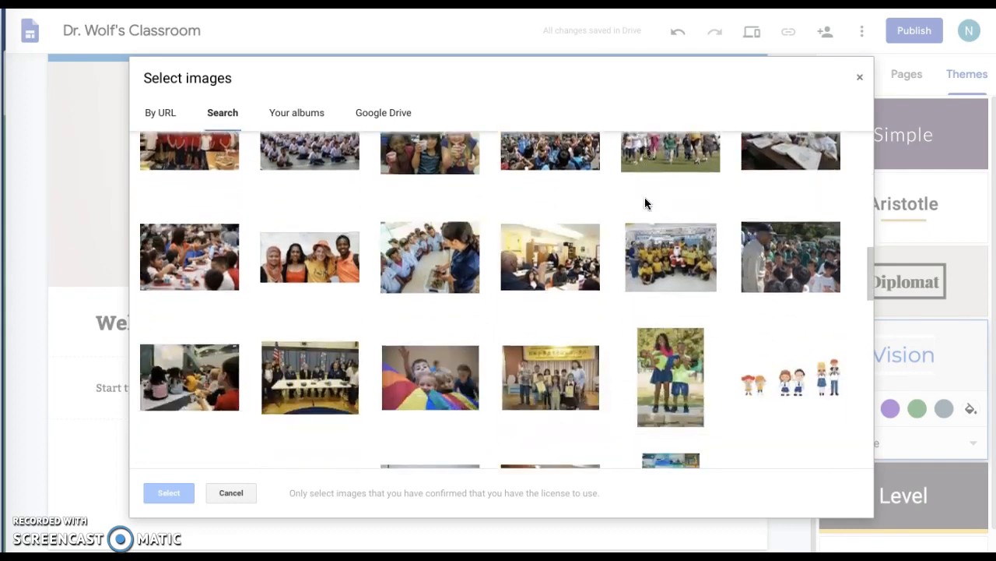
pyautogui.scroll(-2, 645, 202)
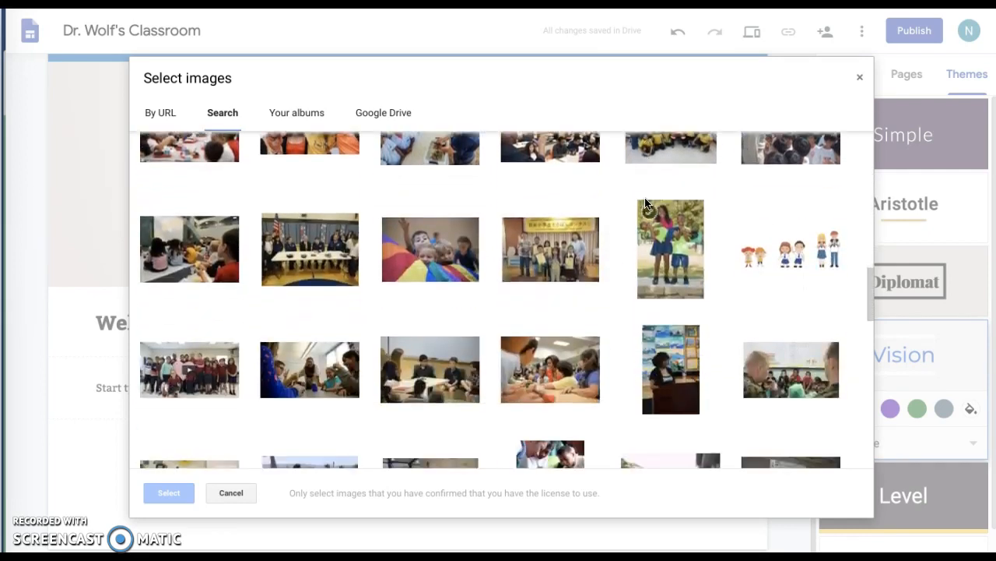
pyautogui.scroll(-4, 644, 203)
pyautogui.scroll(15, 645, 203)
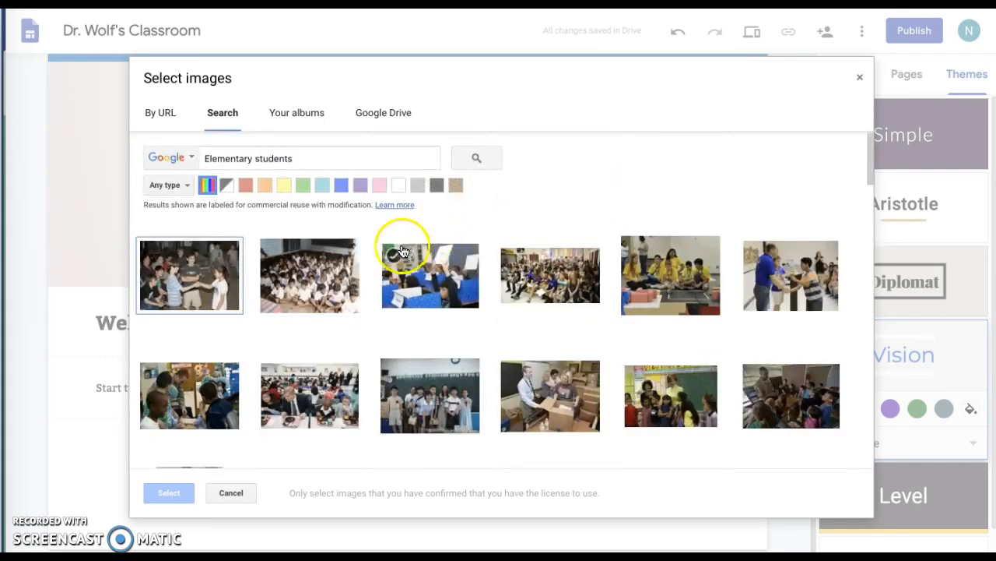
# Filter the results to Clip art and insert the books, pencils and apple image.
pyautogui.click(174, 186)
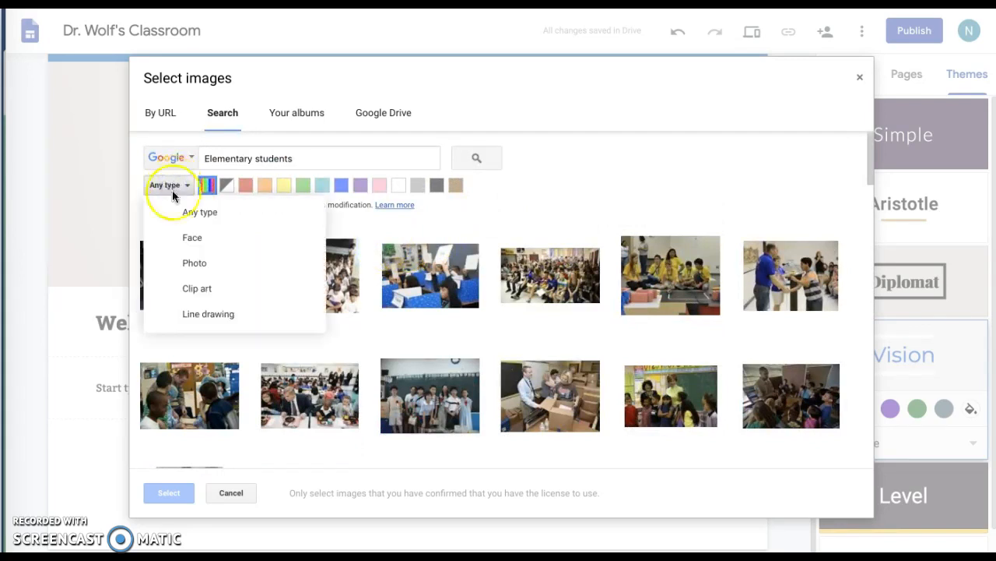
pyautogui.click(188, 296)
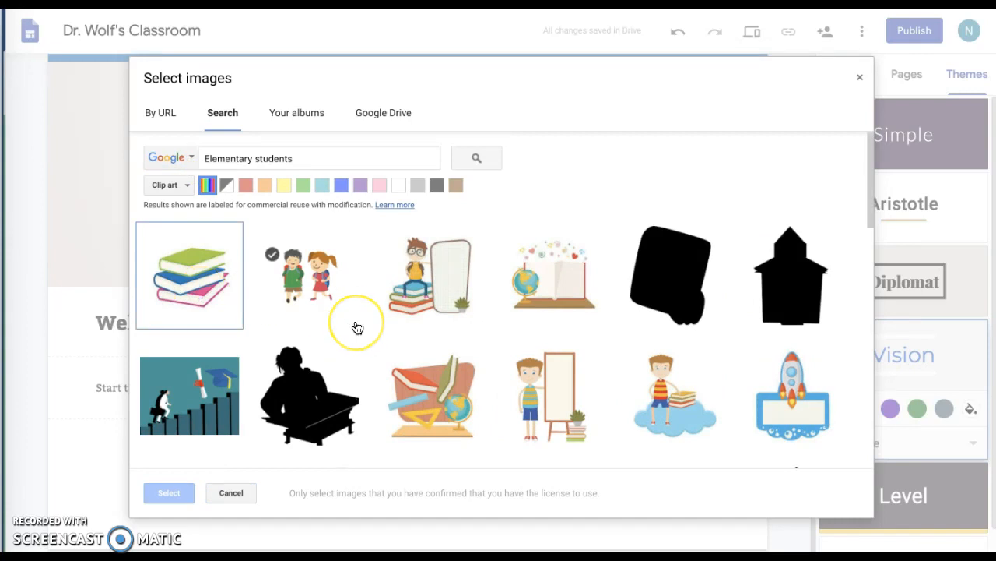
pyautogui.scroll(-3, 358, 327)
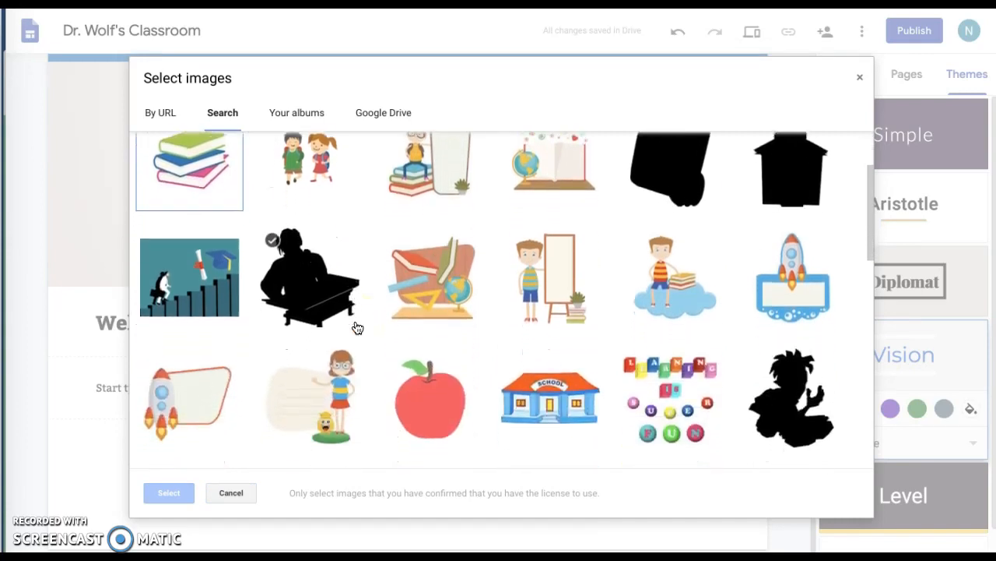
pyautogui.scroll(-5, 358, 328)
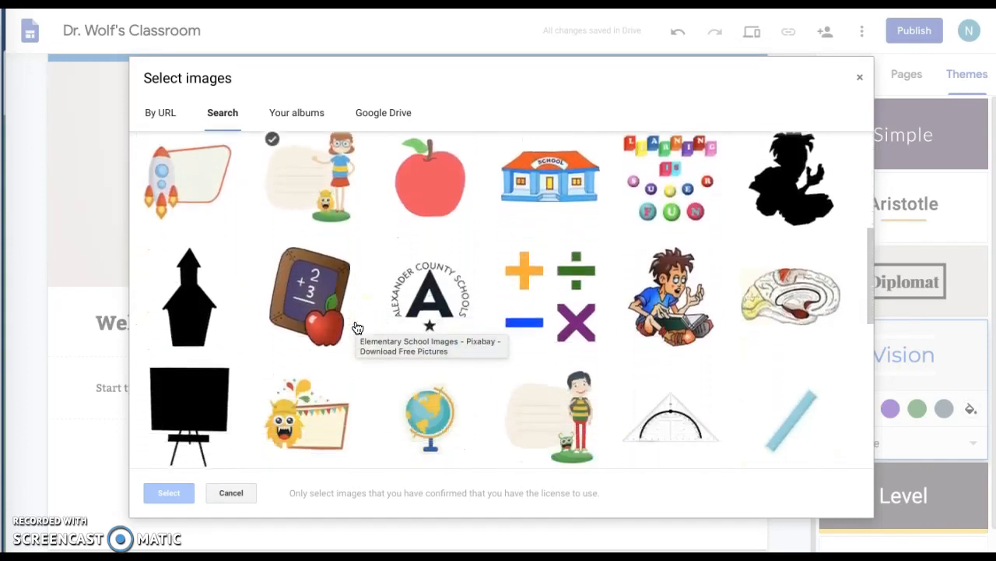
pyautogui.scroll(-3, 358, 327)
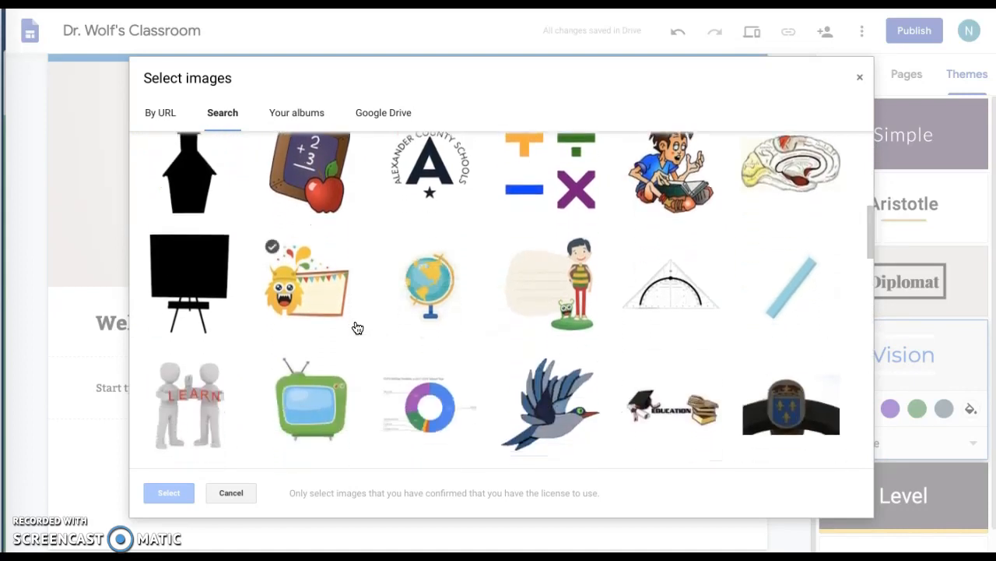
pyautogui.scroll(-5, 357, 327)
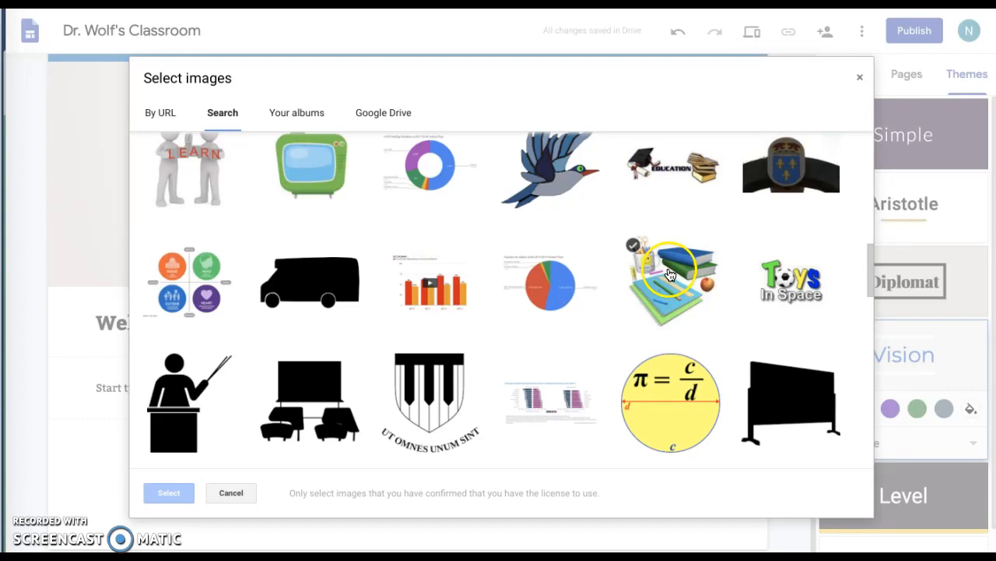
pyautogui.click(669, 274)
pyautogui.click(191, 492)
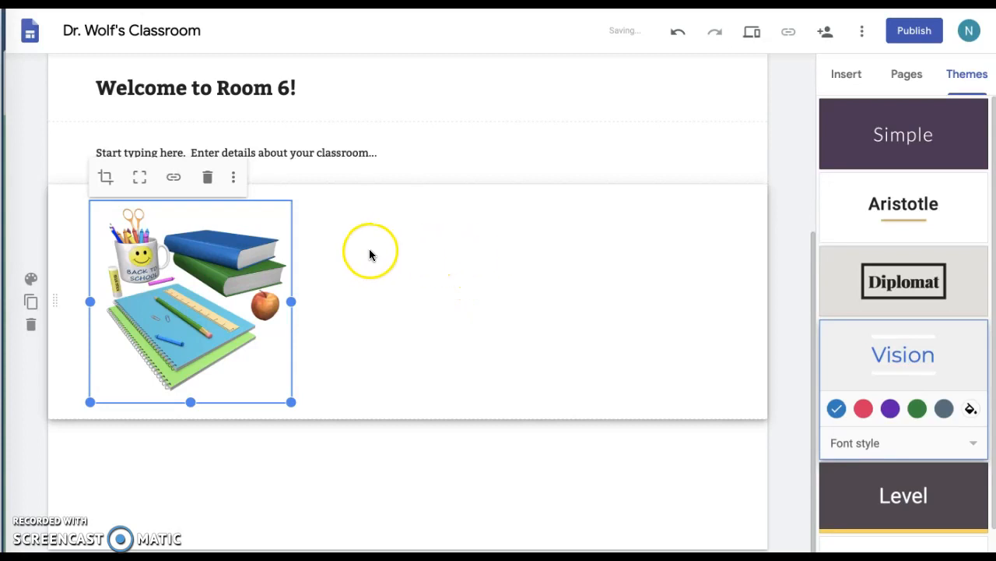
# Enlarge the books-and-apple clip art by dragging its corner handle.
pyautogui.click(340, 261)
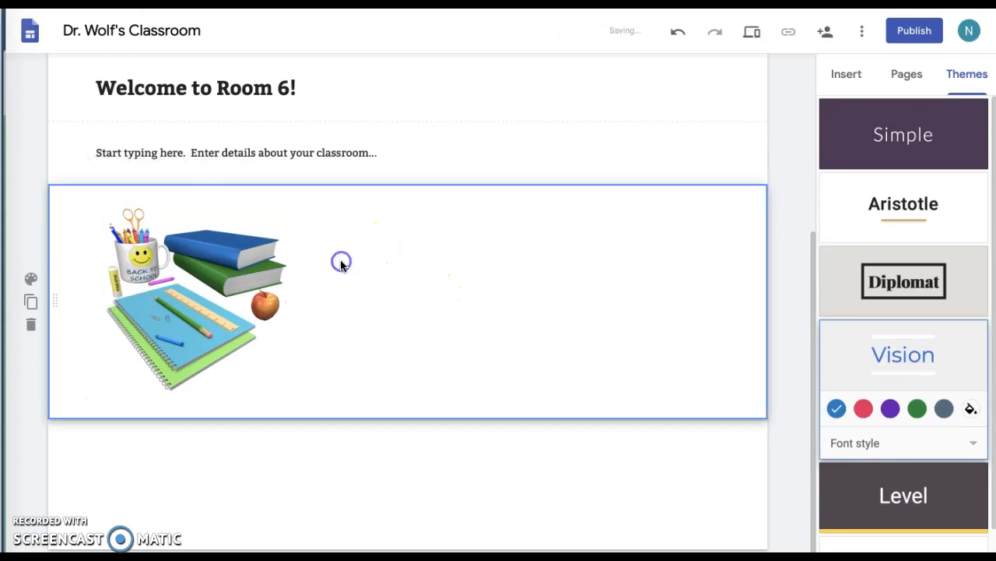
pyautogui.click(235, 270)
pyautogui.moveTo(289, 403); pyautogui.dragTo(366, 470)
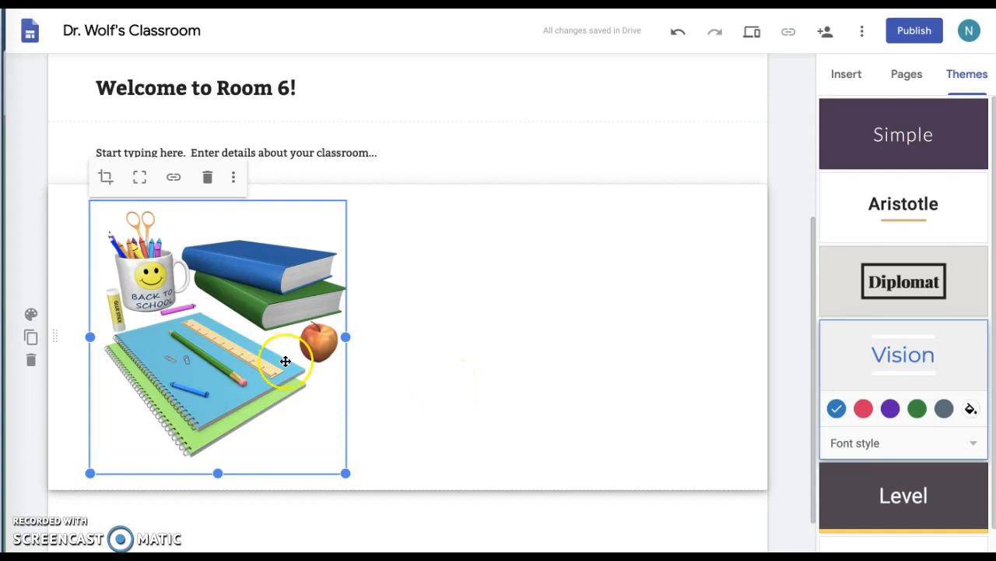
# Move the books clip art to the right half of its section.
pyautogui.click(161, 221)
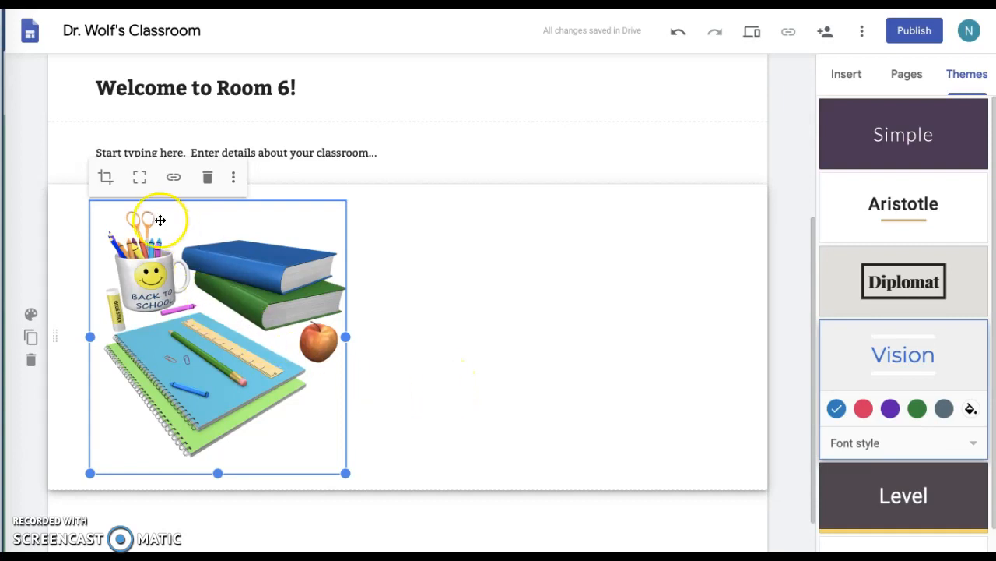
pyautogui.moveTo(51, 336); pyautogui.dragTo(392, 340)
pyautogui.click(64, 335)
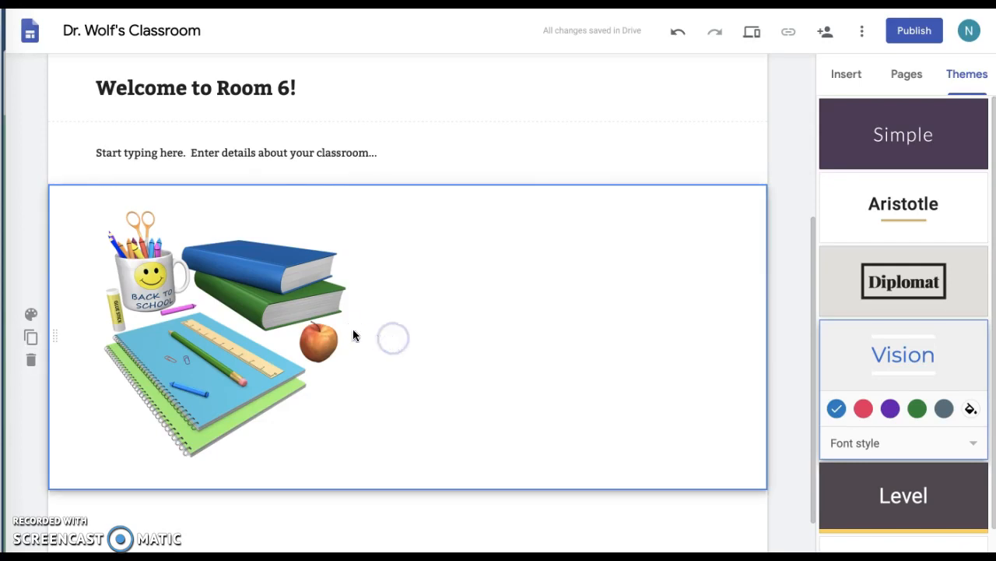
pyautogui.click(264, 335)
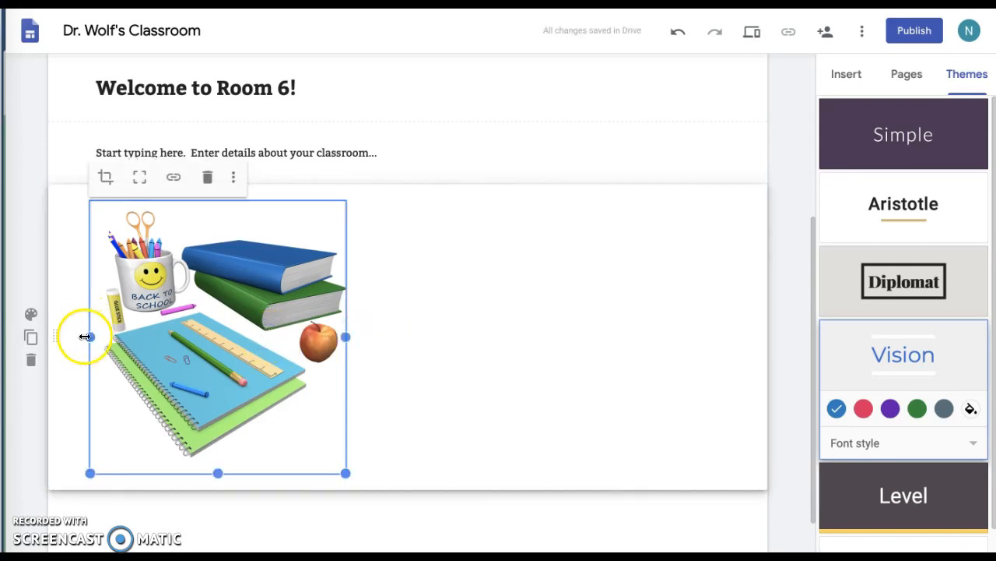
pyautogui.moveTo(96, 292); pyautogui.dragTo(574, 262)
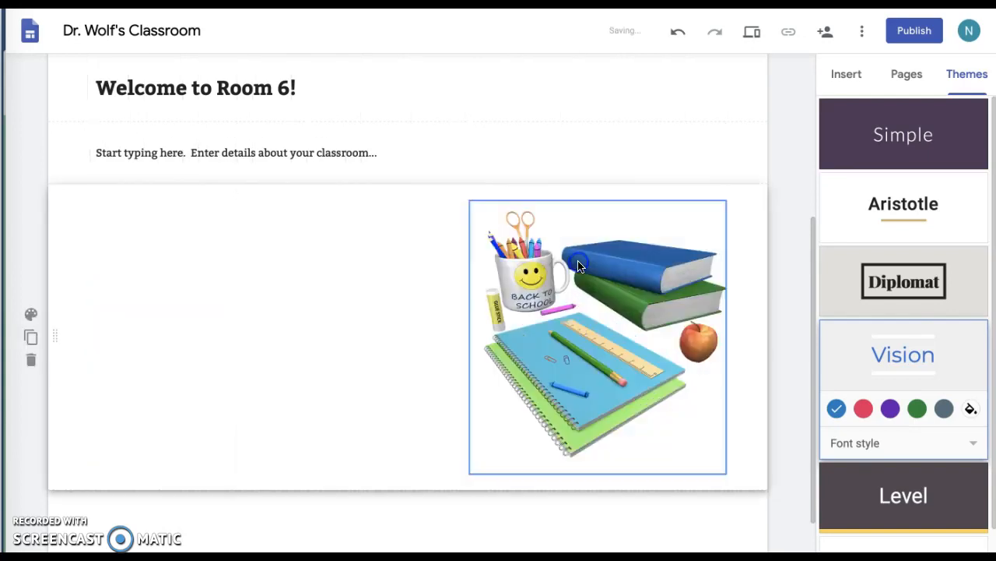
# Add a text box reading "You can type here." in the empty left area beside the books picture.
pyautogui.click(116, 238)
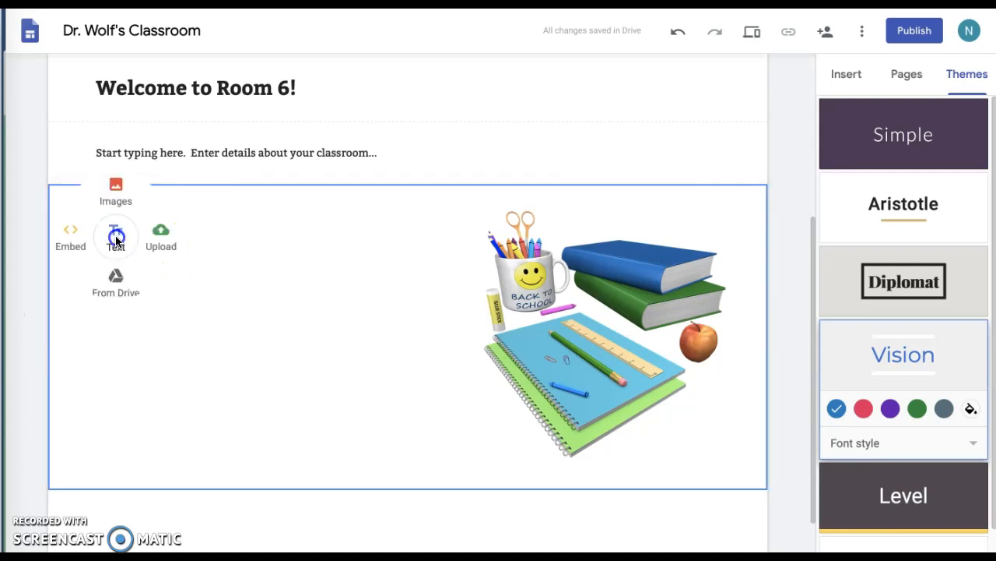
pyautogui.click(116, 240)
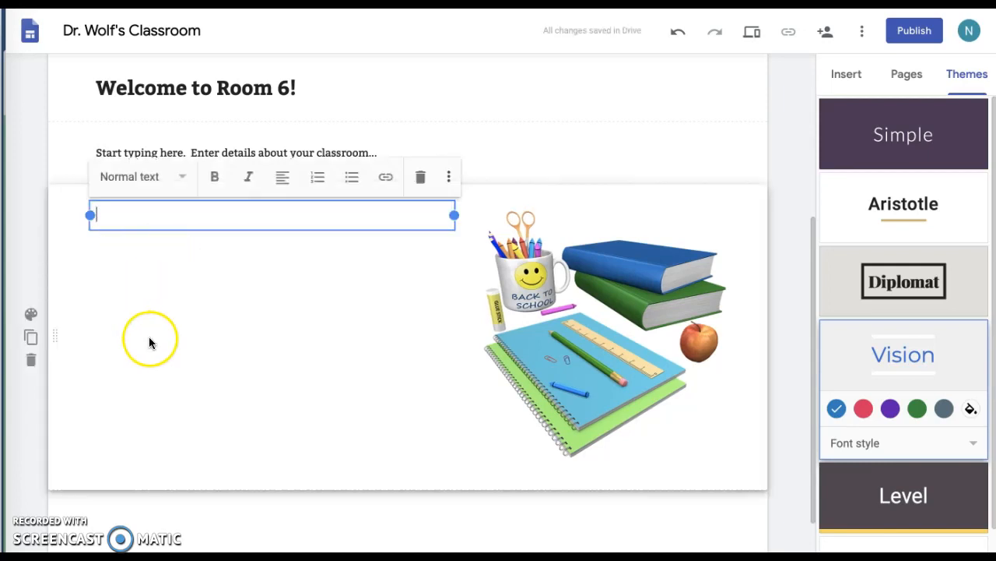
pyautogui.write('You can type here.')
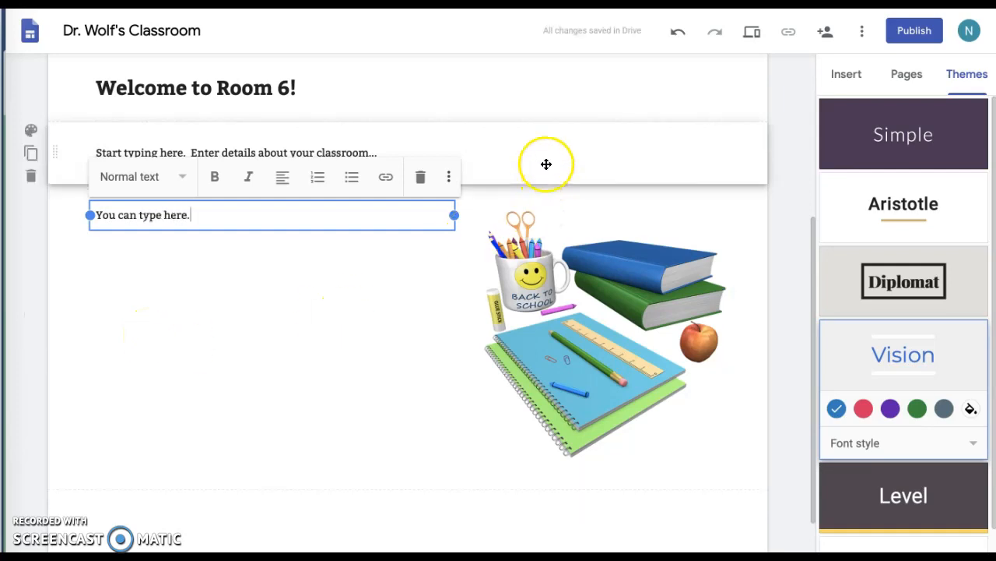
pyautogui.scroll(4, 281, 511)
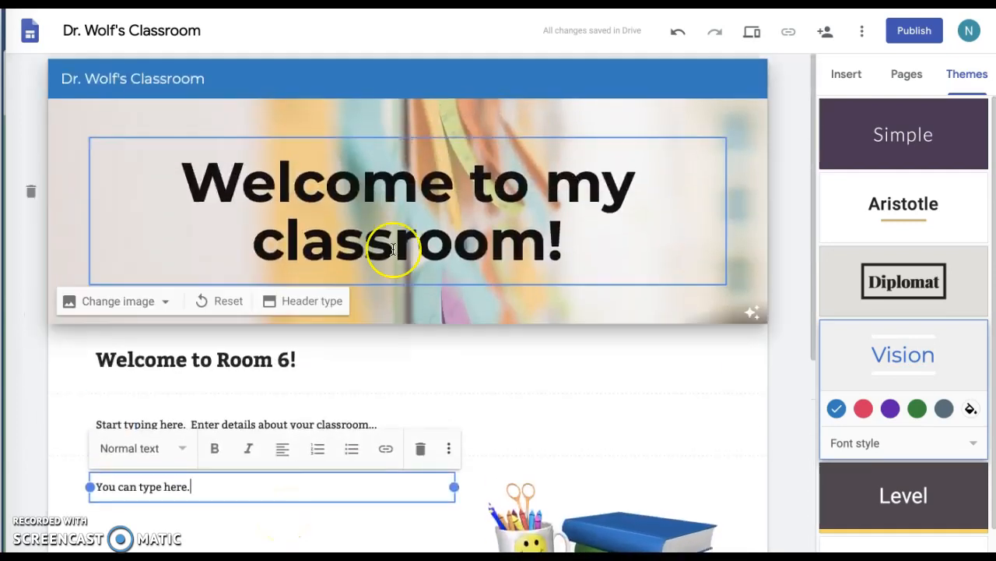
pyautogui.scroll(-2, 393, 249)
pyautogui.scroll(-3, 393, 249)
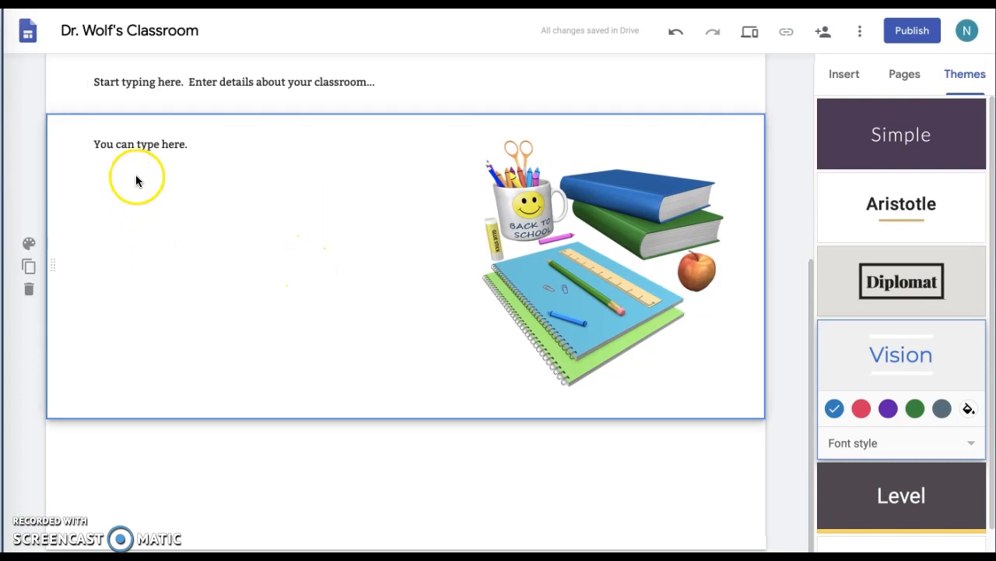
# Upload the kids-sitting-on-books clip art from the website clipart folder below the text box.
pyautogui.click(144, 260)
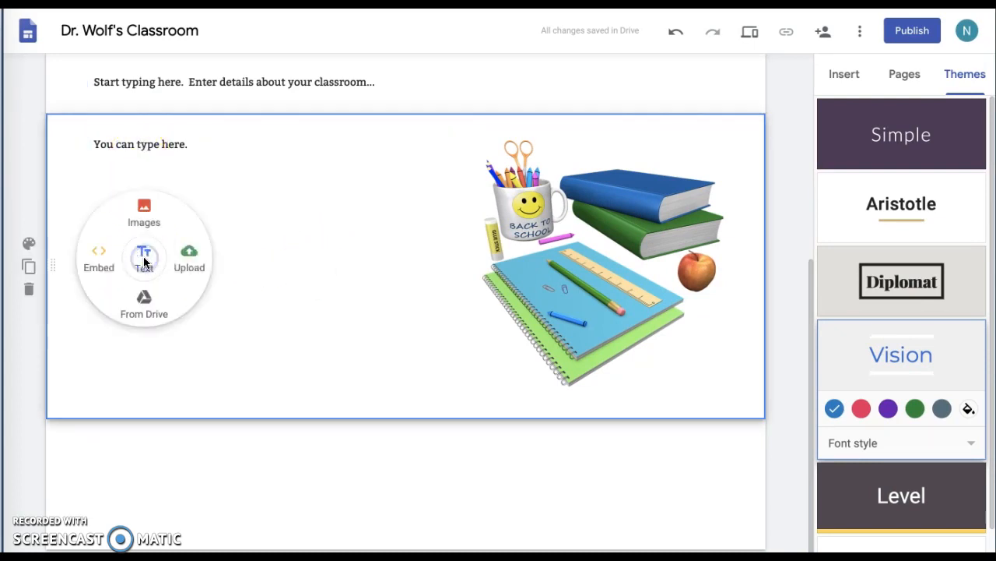
pyautogui.click(189, 253)
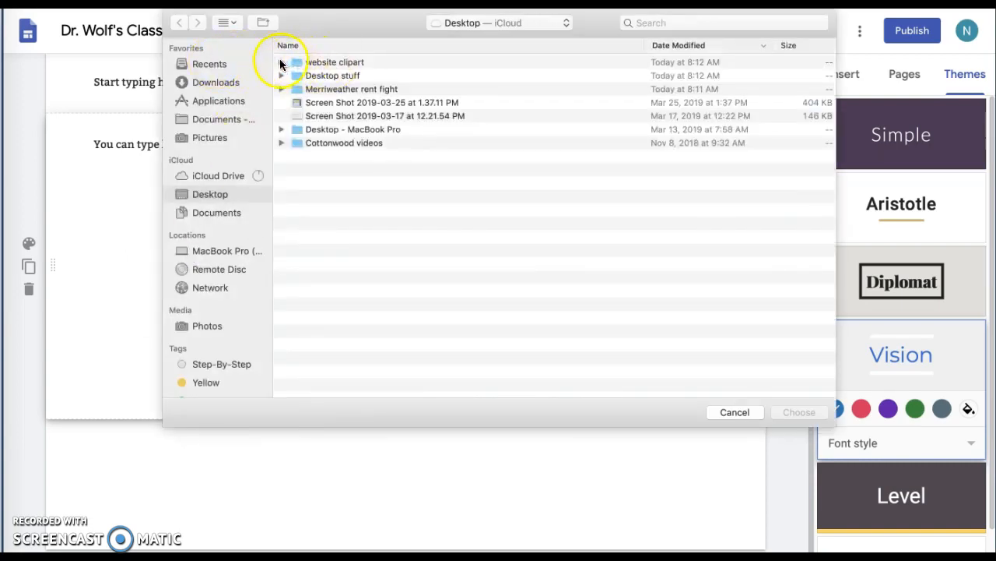
pyautogui.click(281, 63)
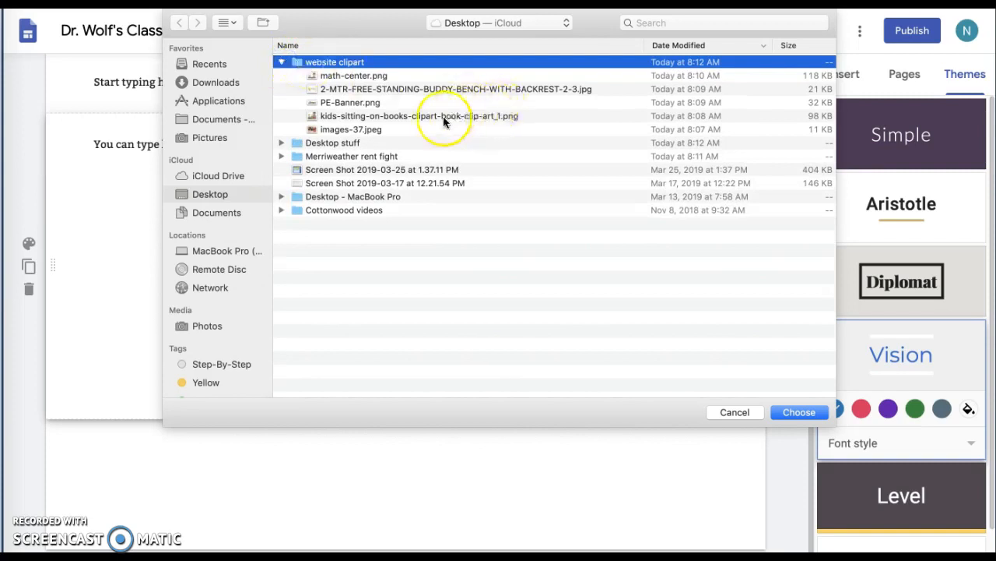
pyautogui.doubleClick(432, 115)
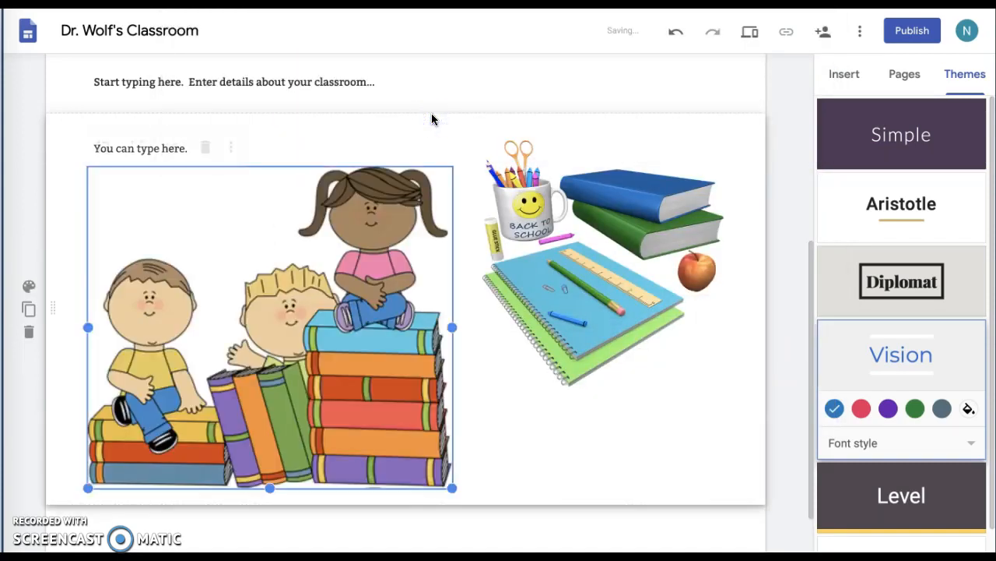
# Resize and widen the kids-on-books picture to fill the left half under the text.
pyautogui.click(501, 427)
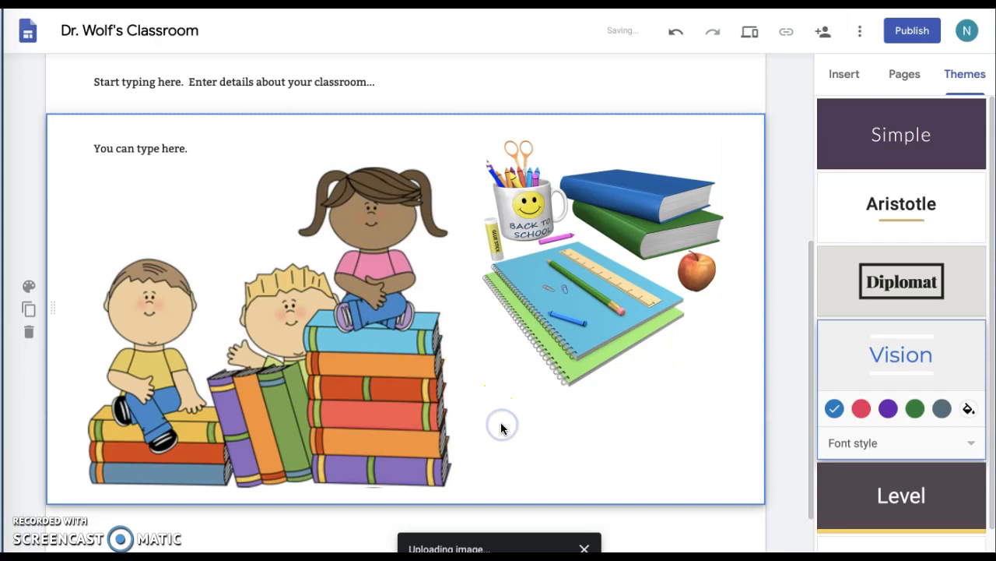
pyautogui.scroll(-1, 502, 429)
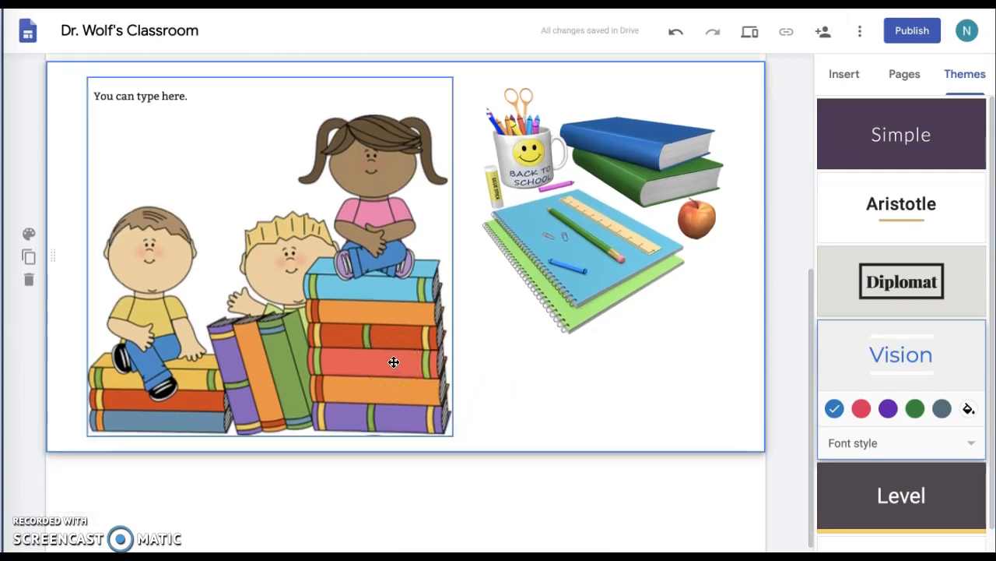
pyautogui.click(394, 362)
pyautogui.moveTo(456, 437); pyautogui.dragTo(461, 439)
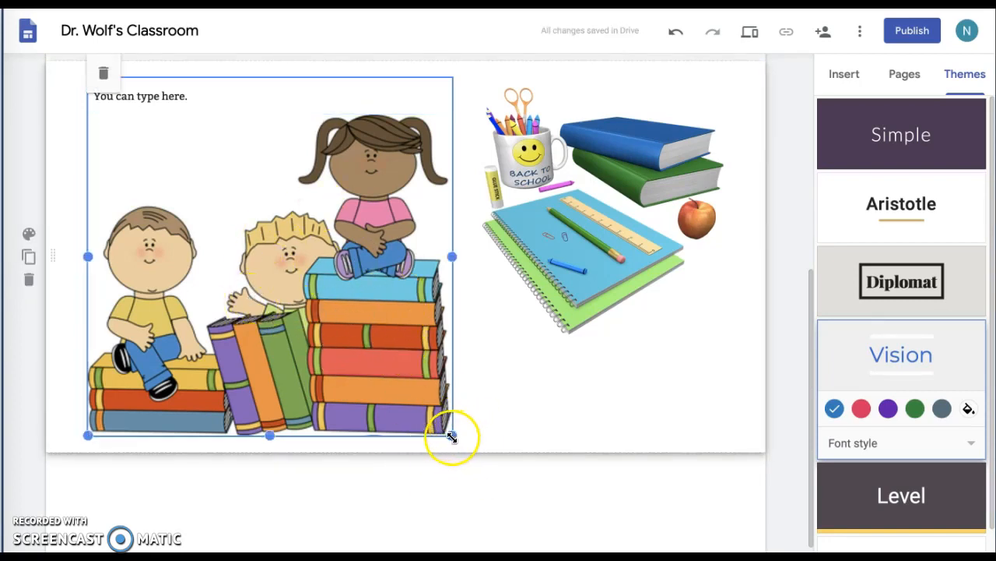
pyautogui.moveTo(451, 438); pyautogui.dragTo(394, 356)
pyautogui.click(350, 322)
pyautogui.moveTo(397, 404); pyautogui.dragTo(419, 486)
pyautogui.click(469, 438)
pyautogui.click(365, 399)
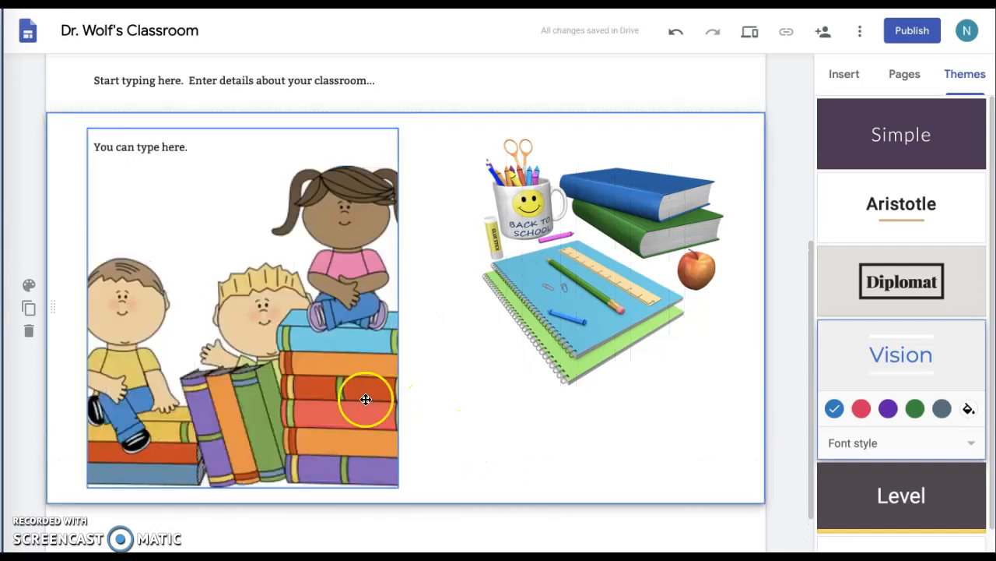
pyautogui.moveTo(399, 307); pyautogui.dragTo(452, 307)
pyautogui.click(466, 452)
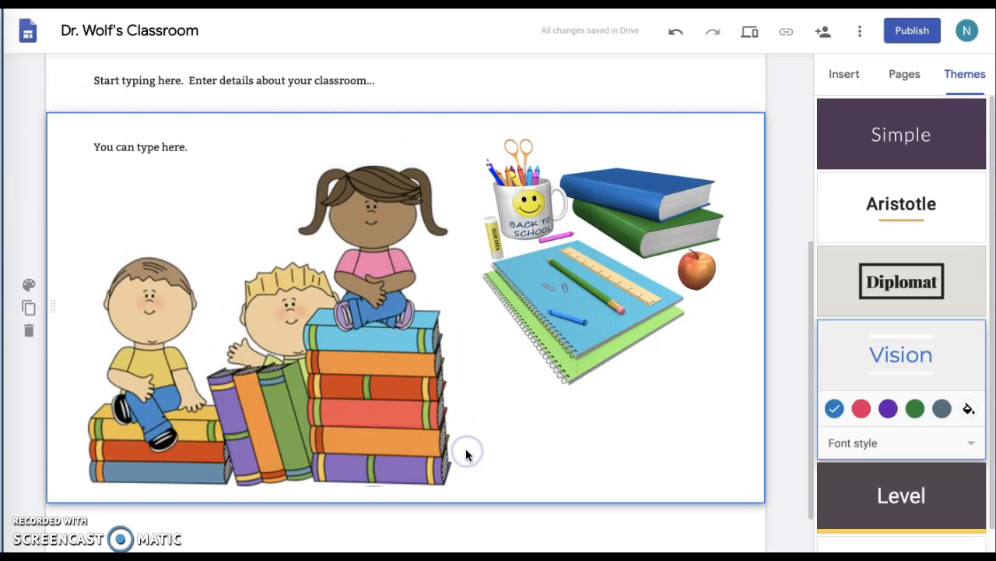
pyautogui.scroll(5, 465, 452)
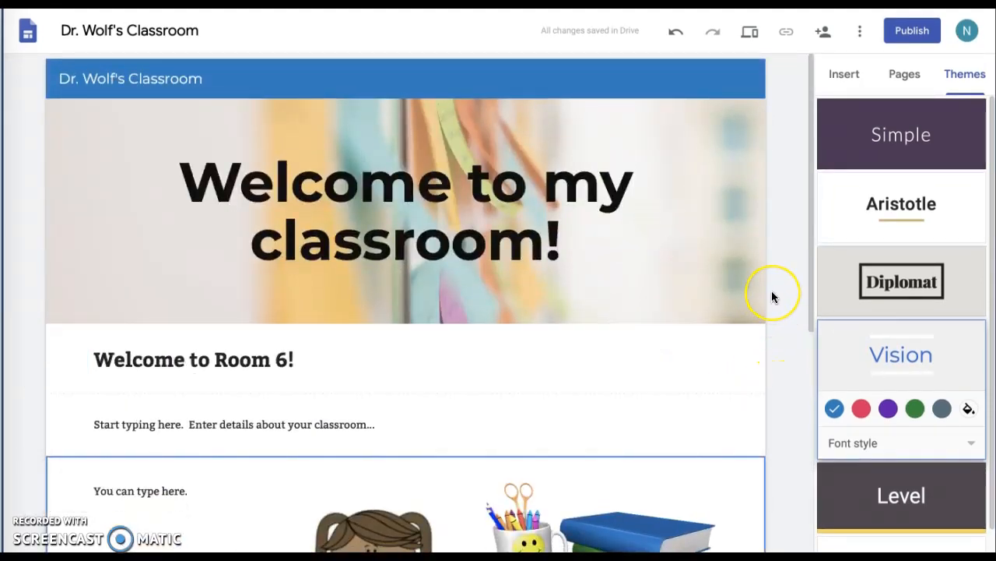
pyautogui.scroll(-1, 773, 296)
pyautogui.scroll(1, 773, 297)
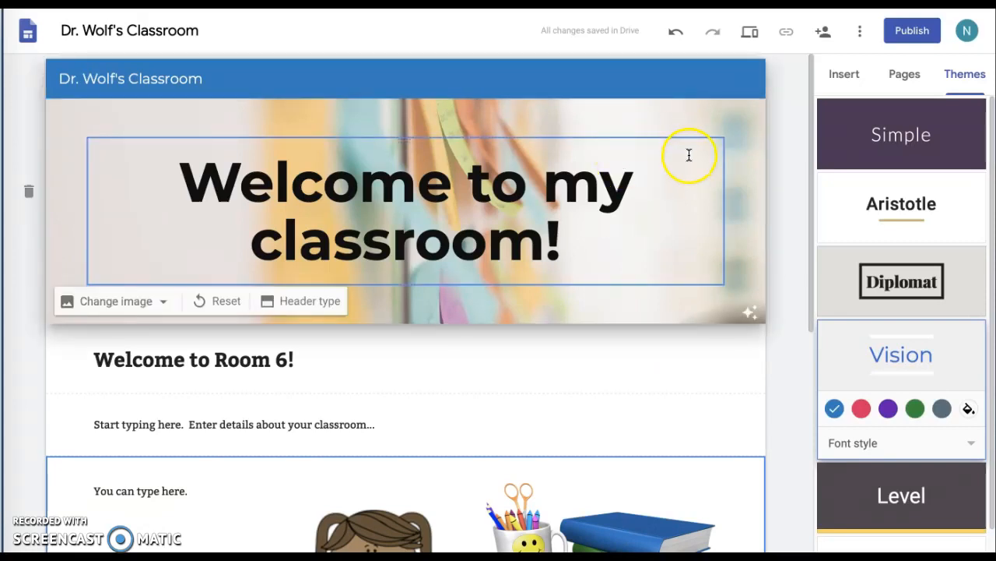
pyautogui.scroll(-5, 589, 465)
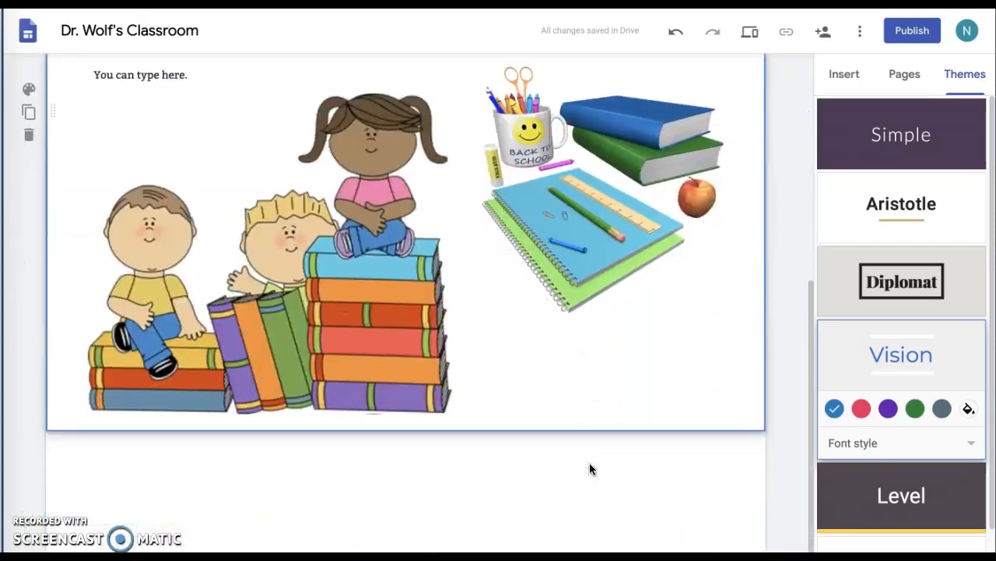
pyautogui.scroll(5, 589, 468)
pyautogui.scroll(-1, 590, 468)
pyautogui.scroll(1, 589, 468)
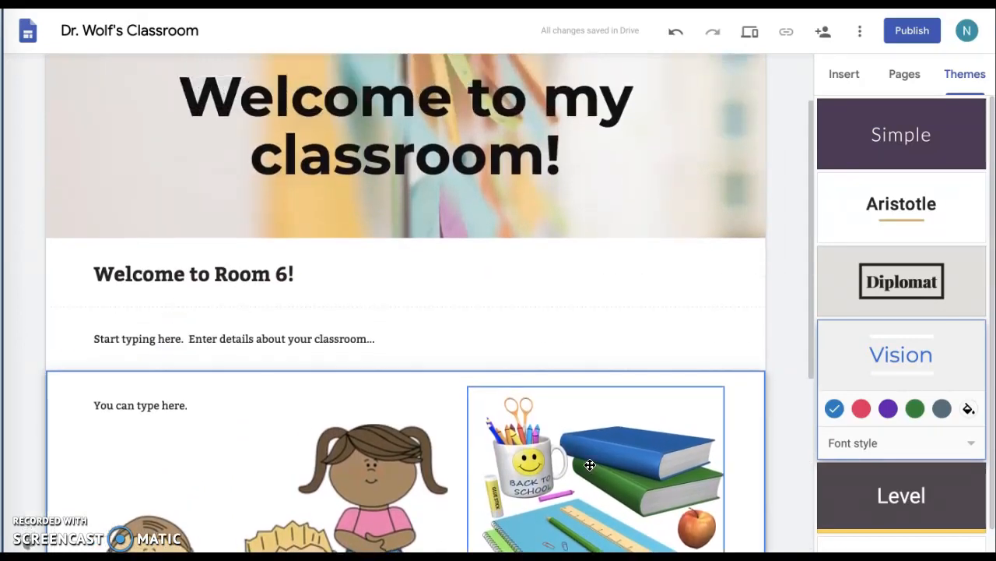